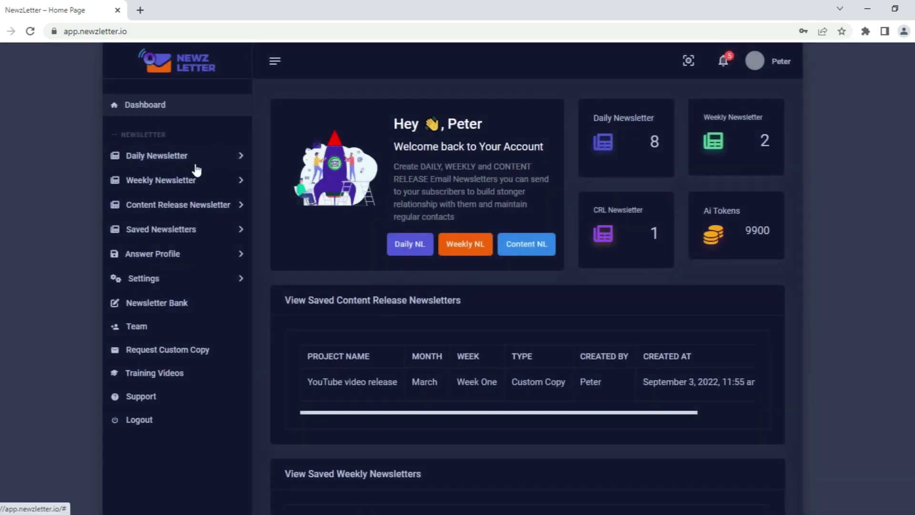
# Browse the Daily, Weekly and Content Release newsletter menus in the sidebar.
pyautogui.click(193, 156)
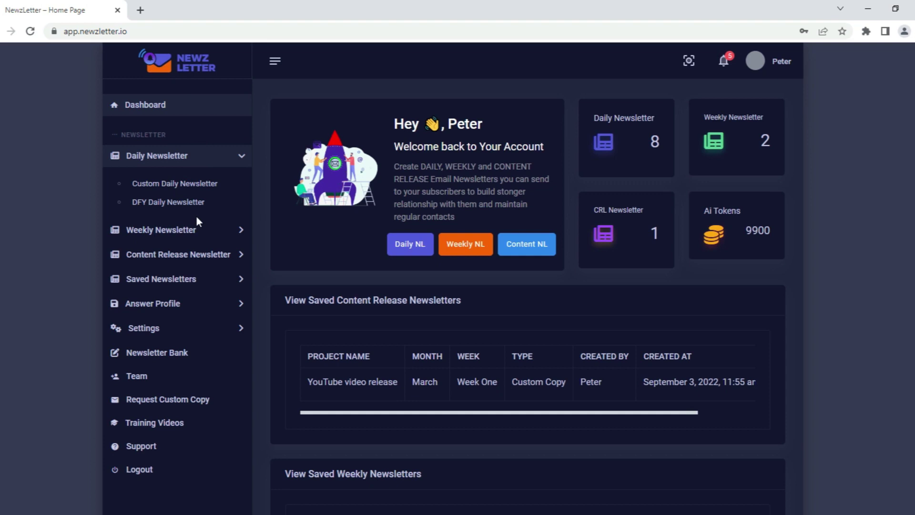
pyautogui.click(192, 159)
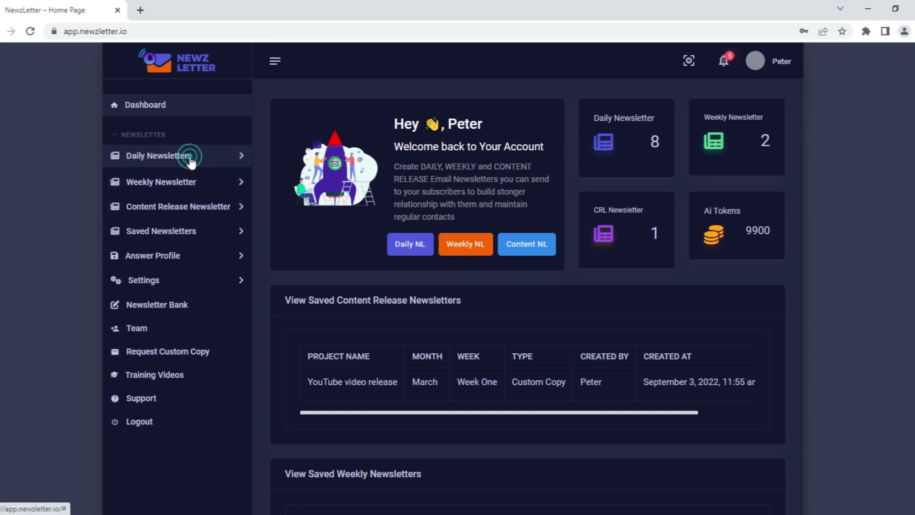
pyautogui.click(191, 180)
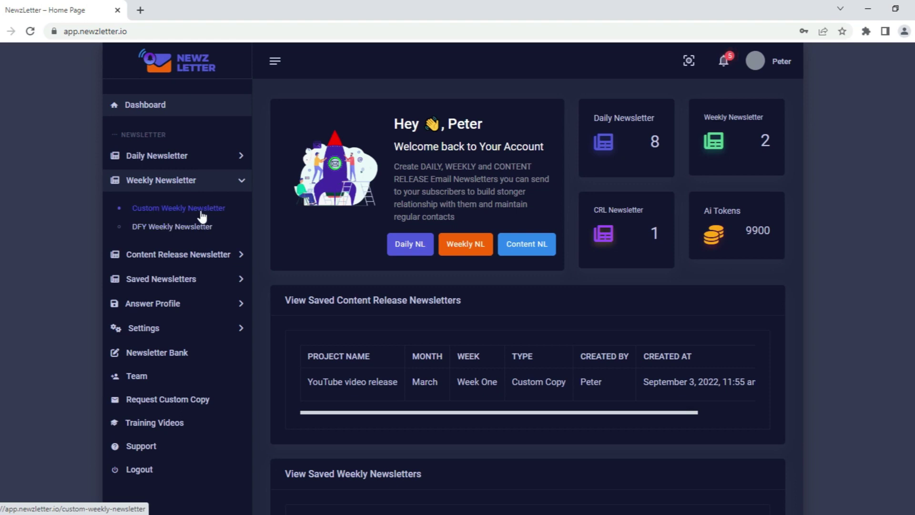
pyautogui.click(200, 184)
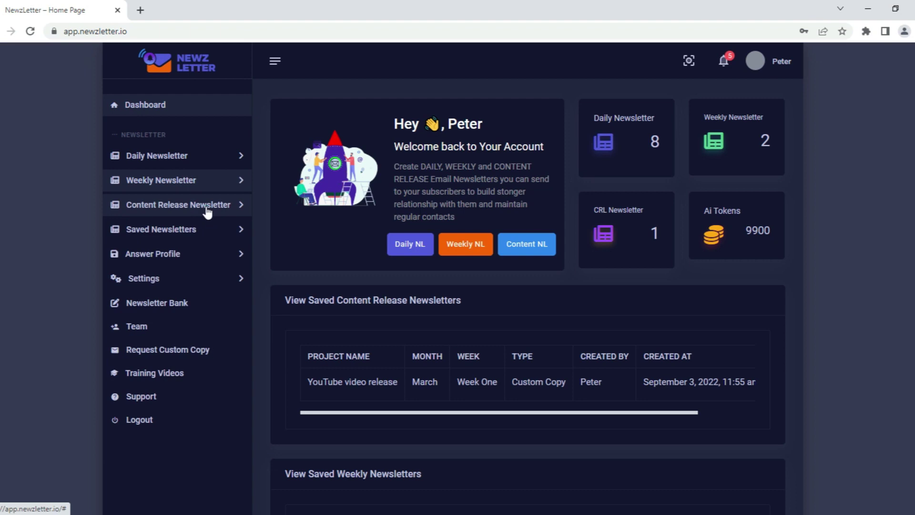
pyautogui.click(207, 212)
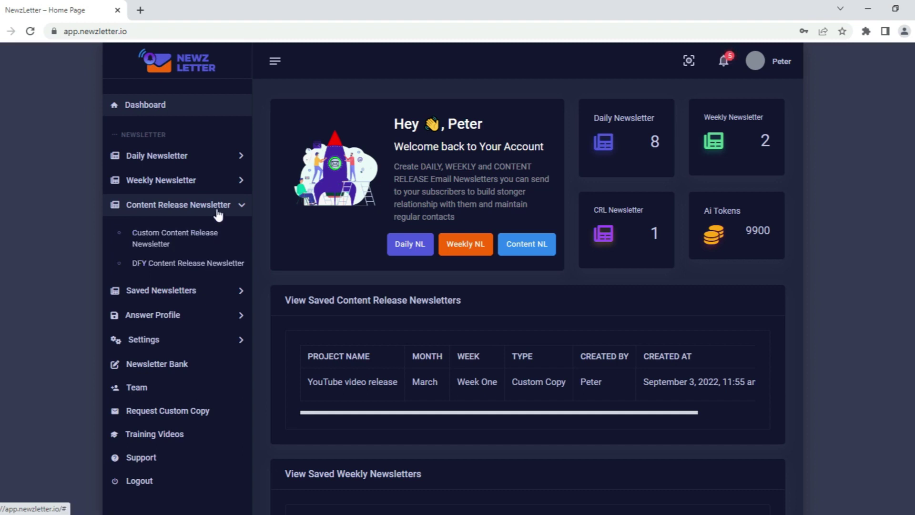
pyautogui.click(220, 213)
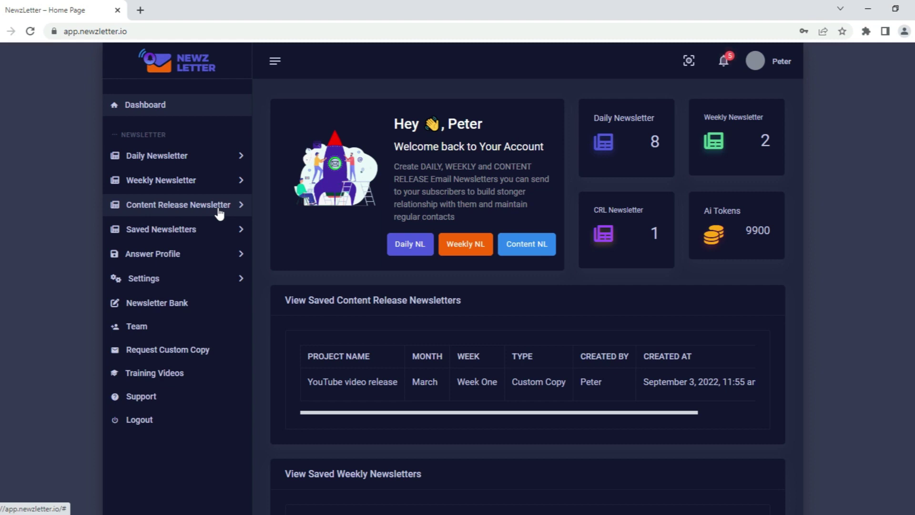
pyautogui.click(204, 156)
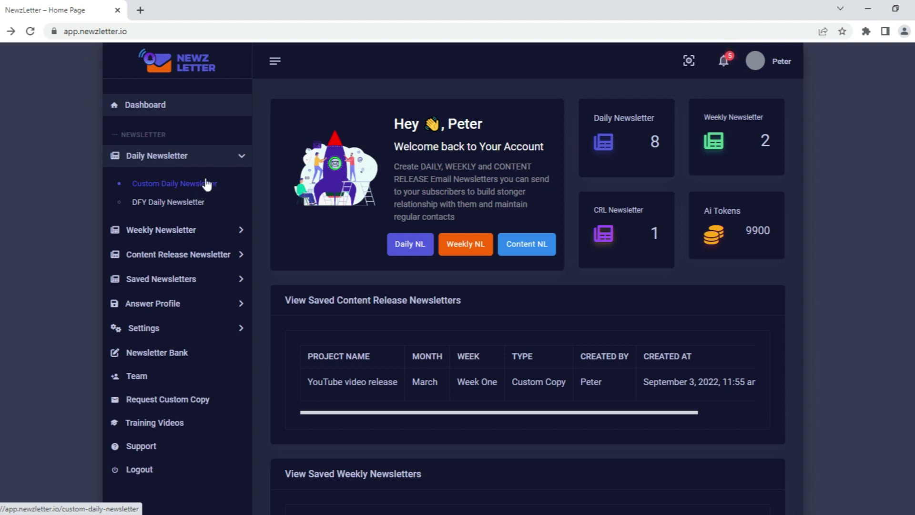
pyautogui.click(205, 155)
pyautogui.click(205, 181)
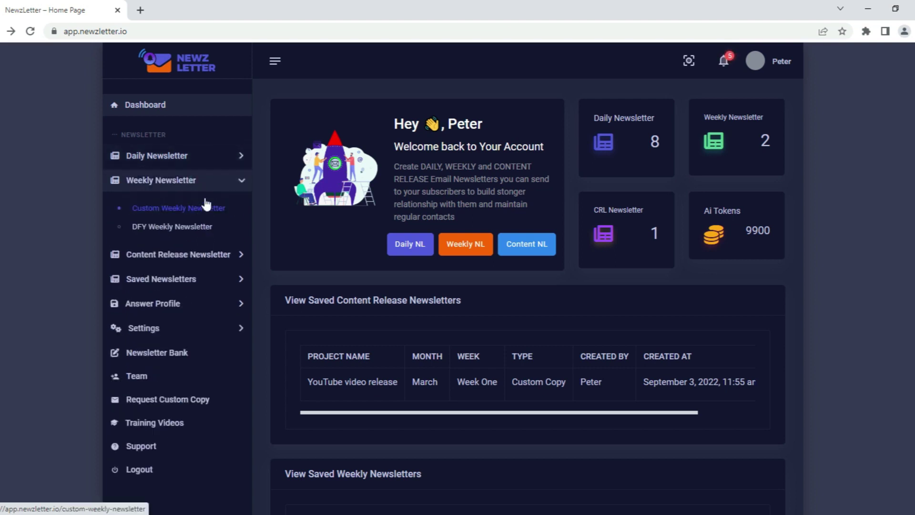
pyautogui.click(211, 161)
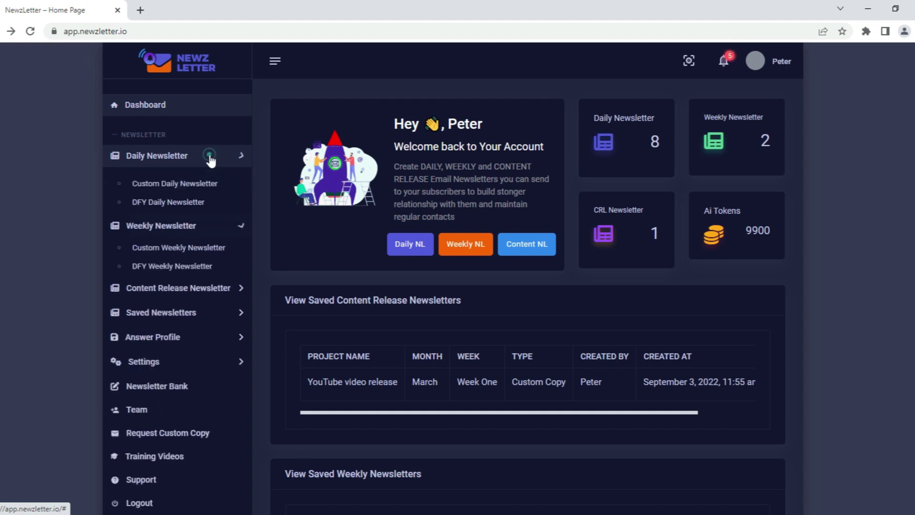
pyautogui.click(210, 158)
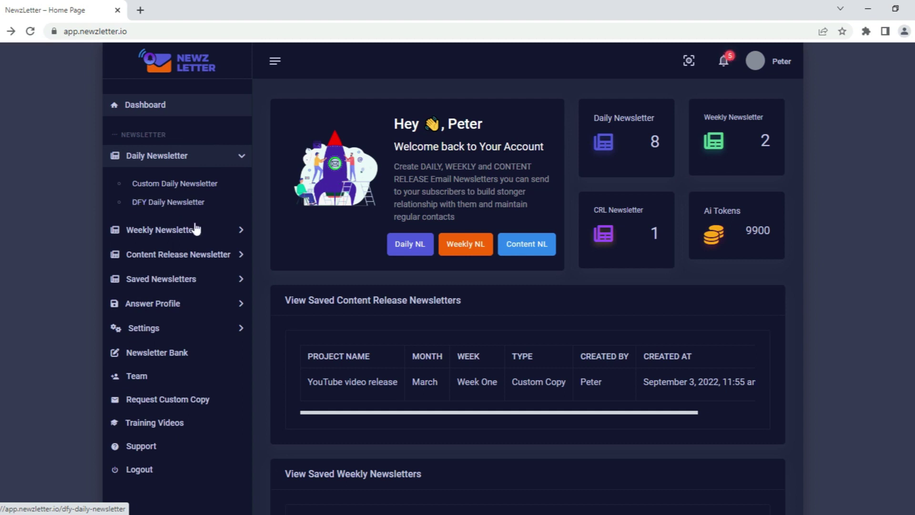
pyautogui.click(200, 230)
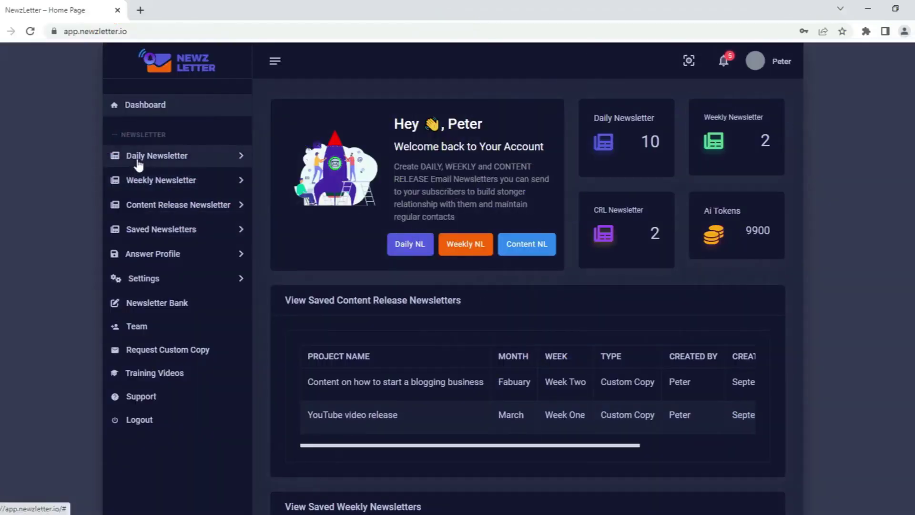
# Start a custom daily newsletter for August, Week One, Day Three.
pyautogui.click(138, 159)
pyautogui.click(150, 183)
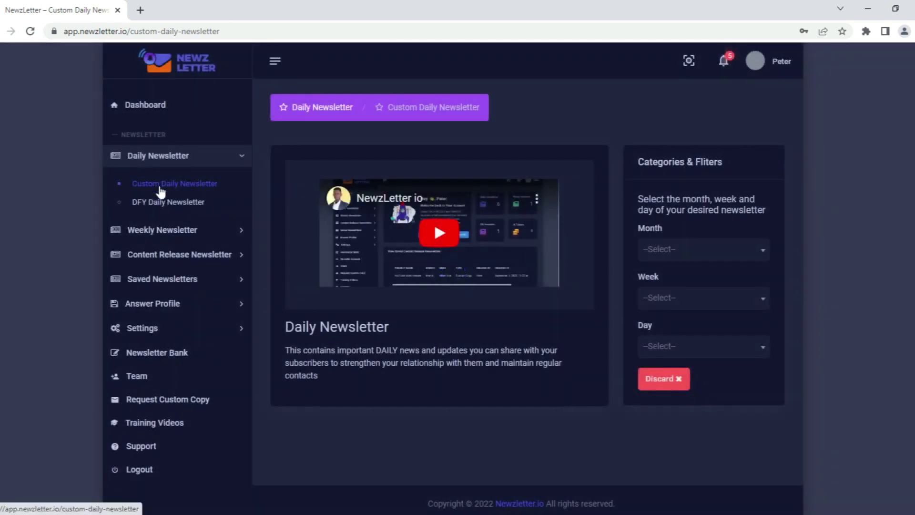
pyautogui.click(677, 251)
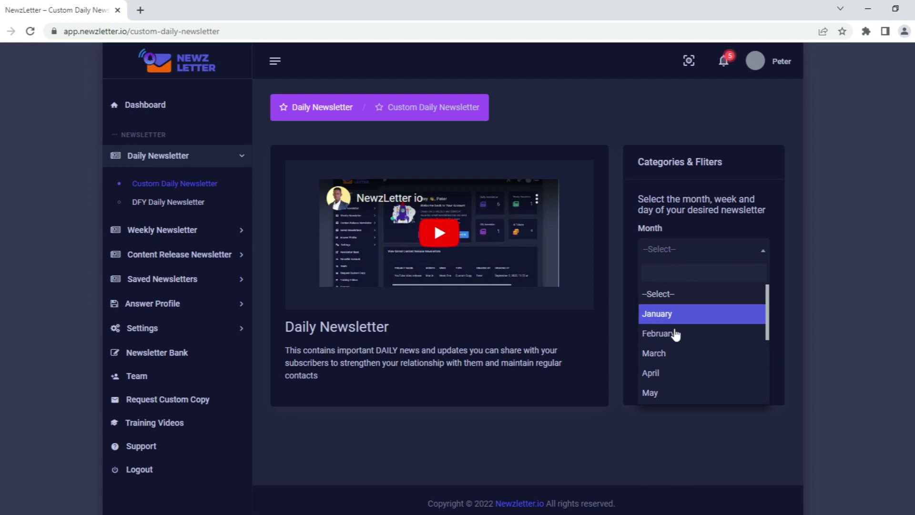
pyautogui.moveTo(769, 314); pyautogui.dragTo(768, 386)
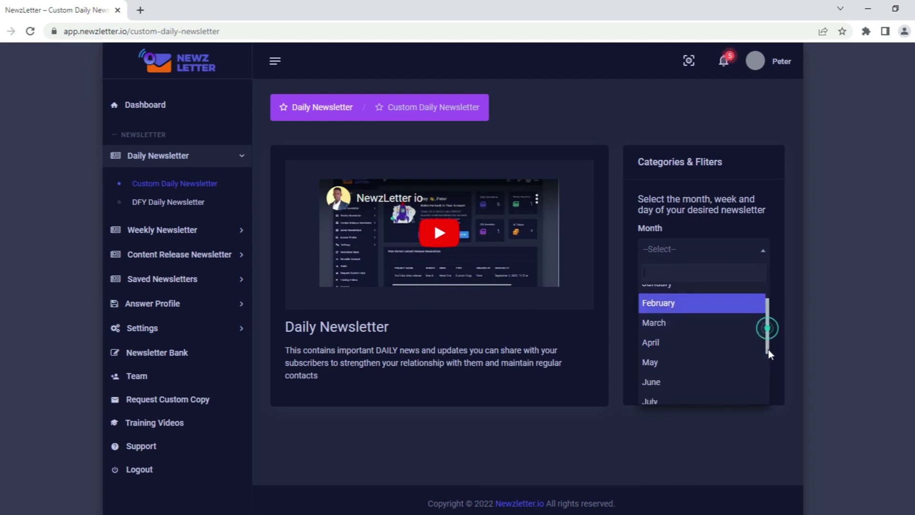
pyautogui.click(689, 318)
pyautogui.click(668, 297)
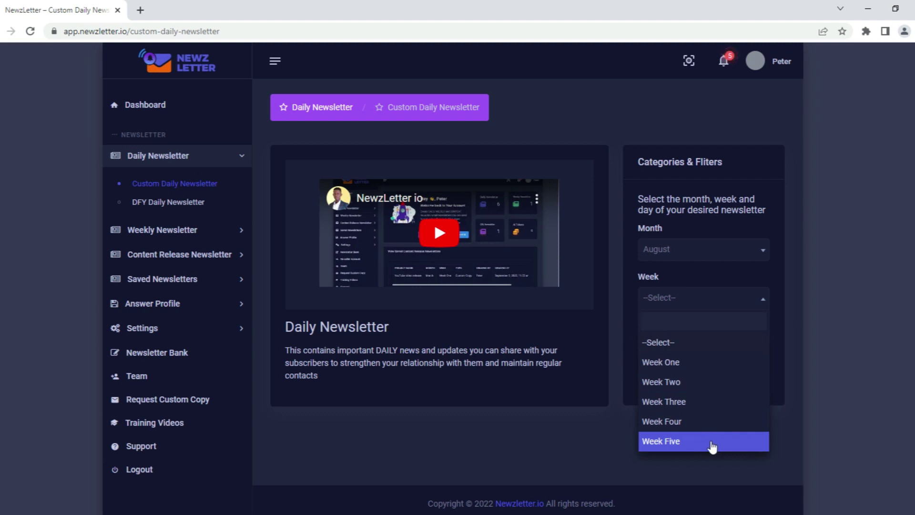
pyautogui.click(698, 371)
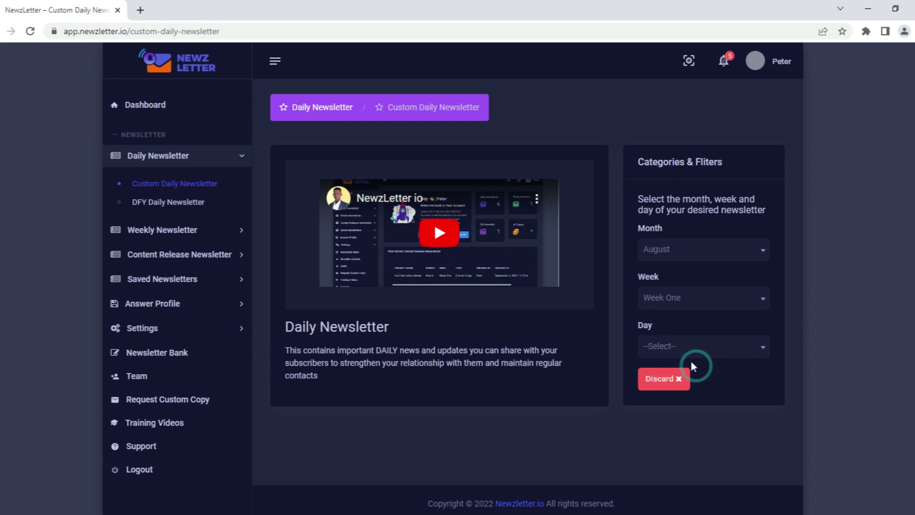
pyautogui.click(693, 346)
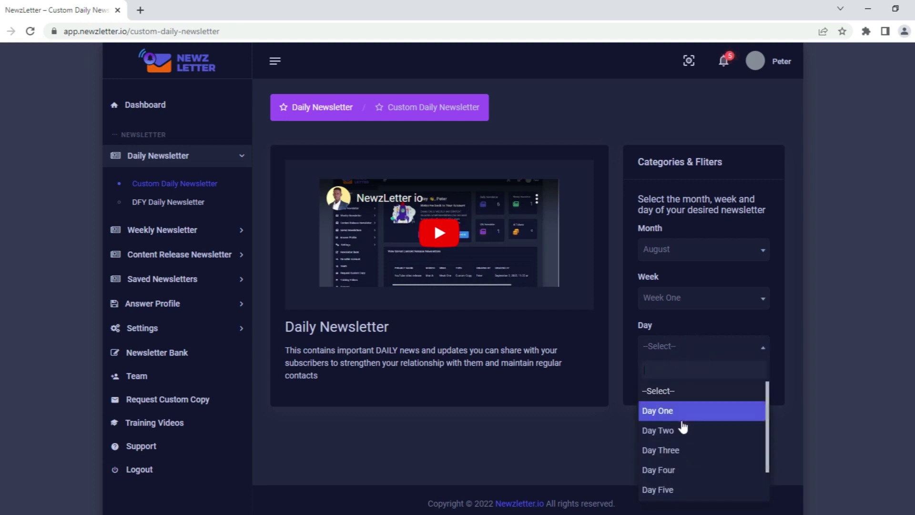
pyautogui.click(680, 450)
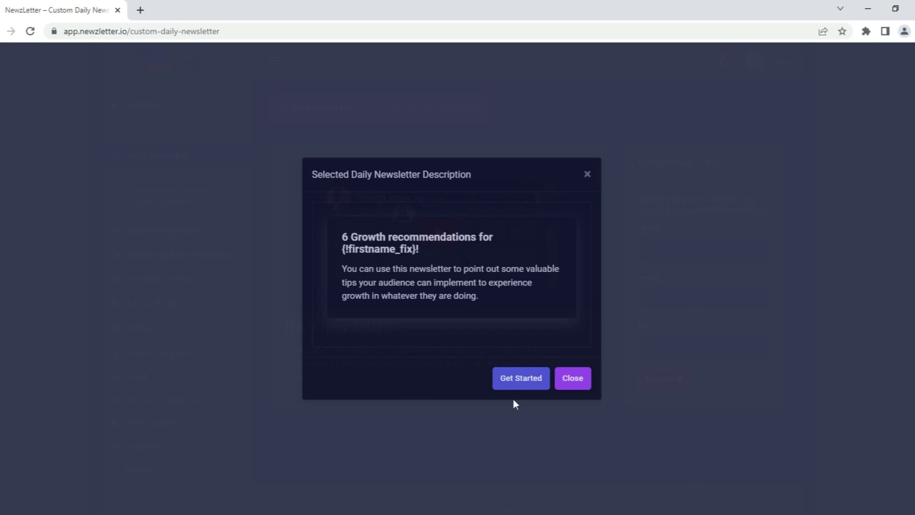
# Create the project named 'Day Three Newsletter For Old Customers' and dismiss the confirmation.
pyautogui.click(521, 379)
pyautogui.click(451, 275)
pyautogui.write('Da')
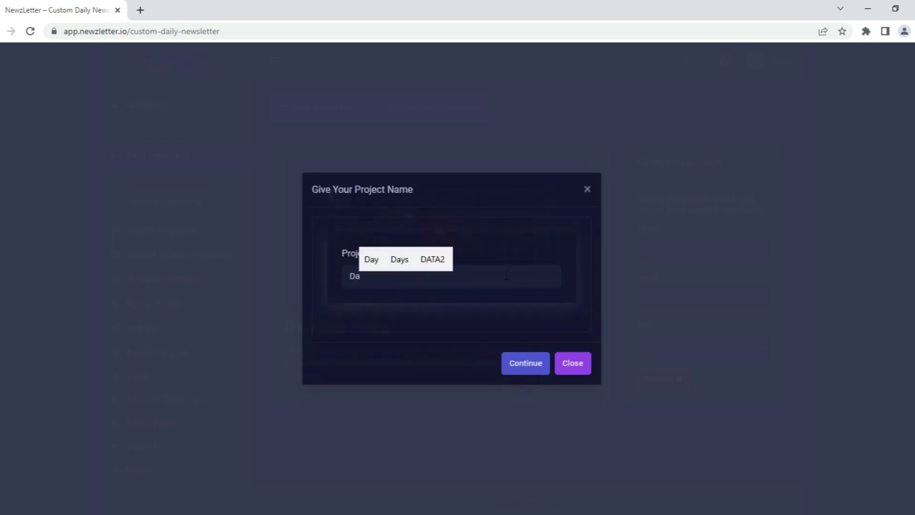
pyautogui.write('y Three News')
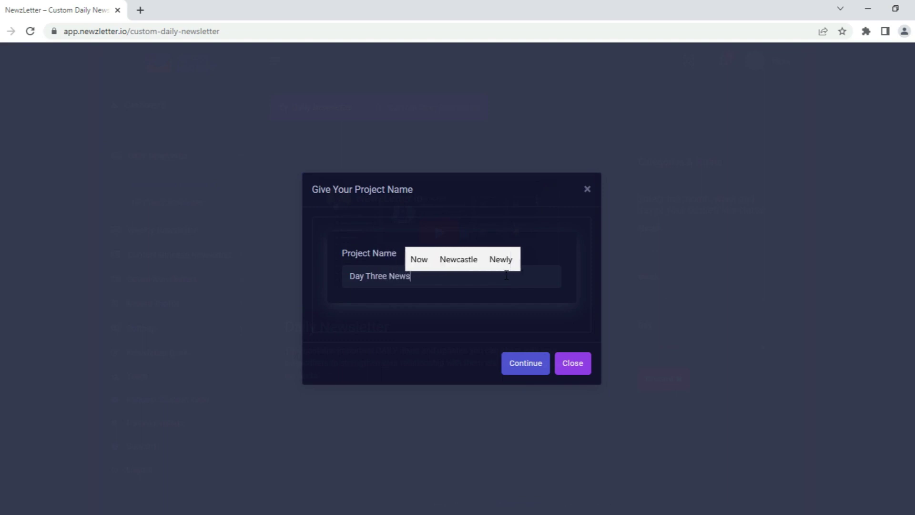
pyautogui.write('letter For Old Cust')
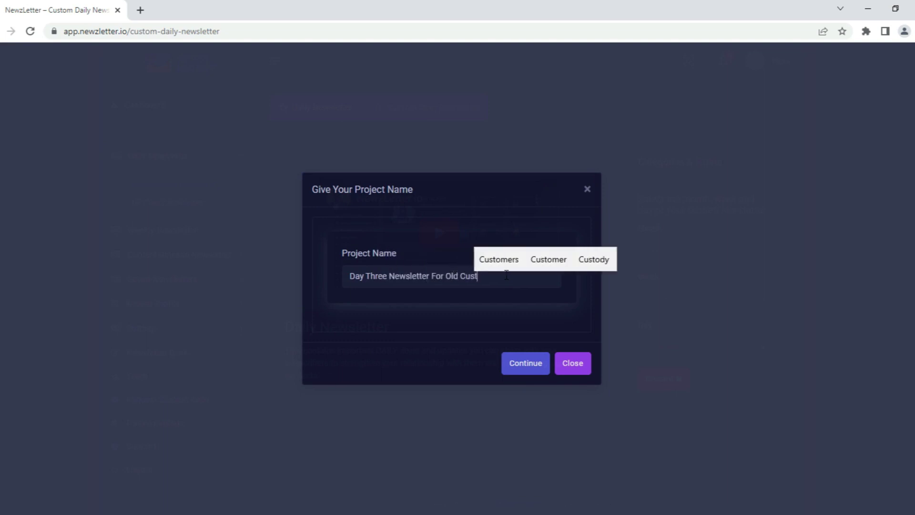
pyautogui.write('omers')
pyautogui.click(518, 368)
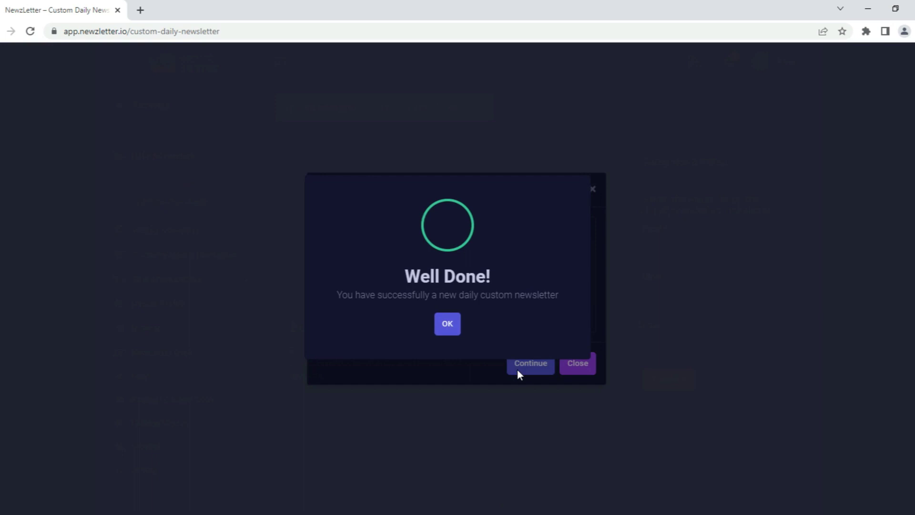
pyautogui.click(447, 323)
# Answer the first questions with sender details, brand 'The New Brand Company' and niche 'Digital Marketing'.
pyautogui.click(325, 266)
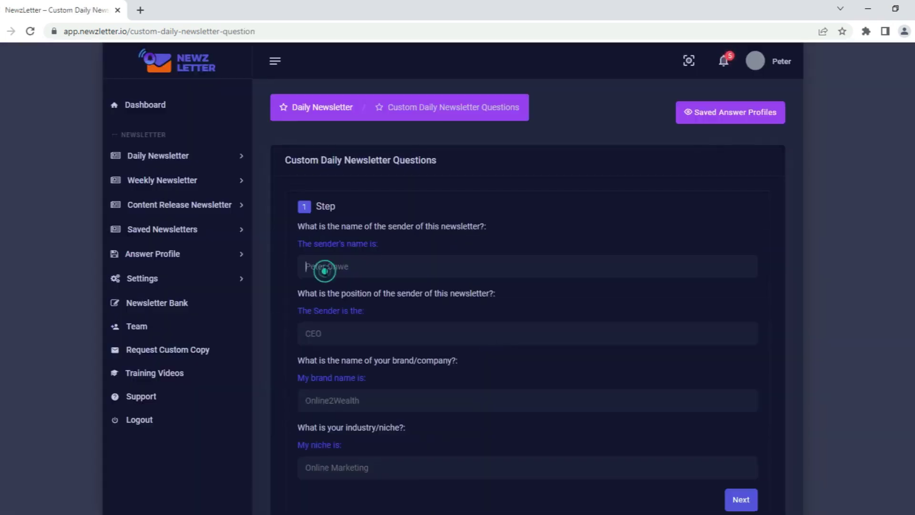
pyautogui.write('Peter O')
pyautogui.click(330, 333)
pyautogui.write('CEO')
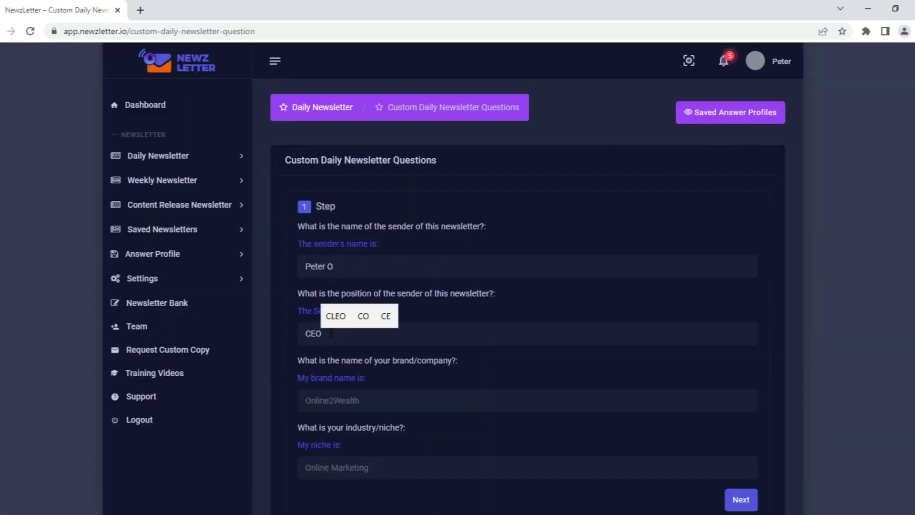
pyautogui.click(341, 400)
pyautogui.write('The New ')
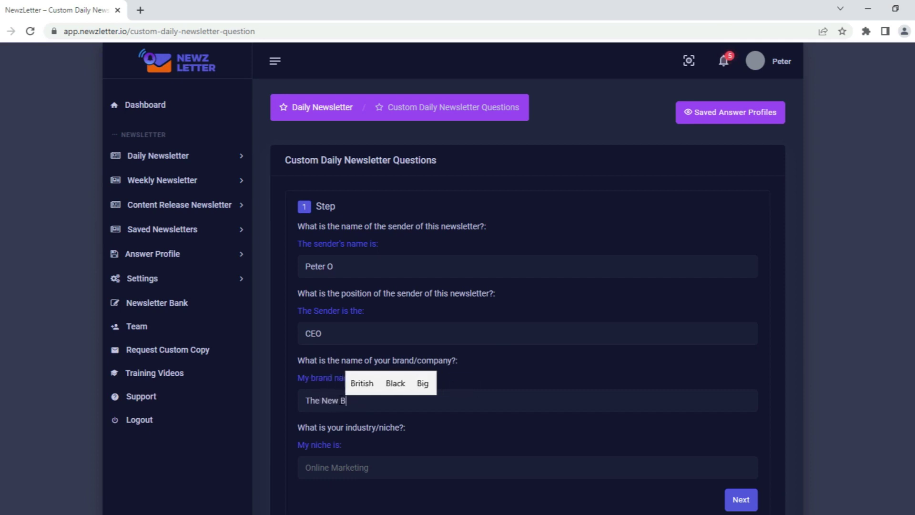
pyautogui.write('Brand Company')
pyautogui.click(355, 466)
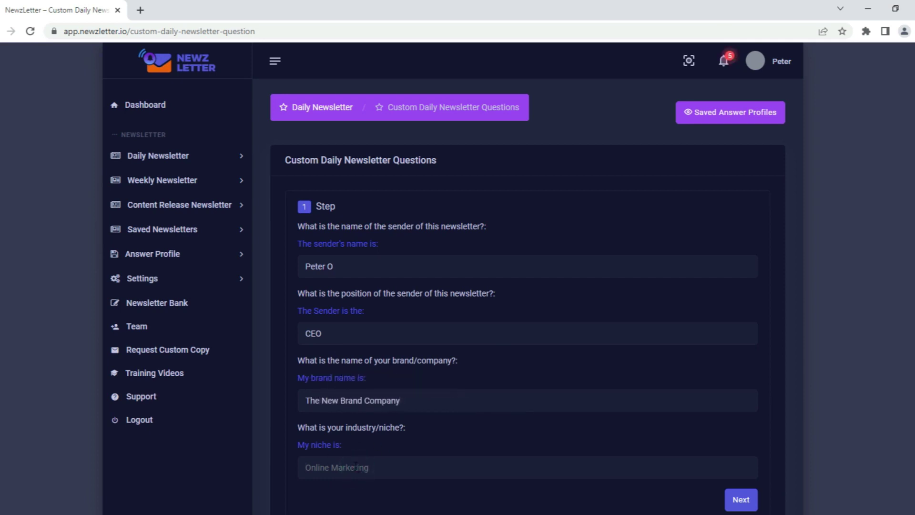
pyautogui.write('Digital Marketing')
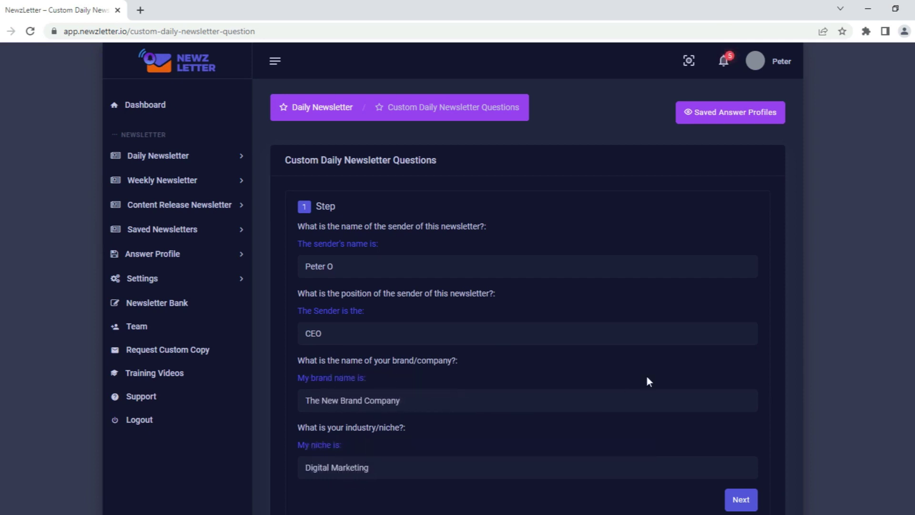
pyautogui.click(741, 499)
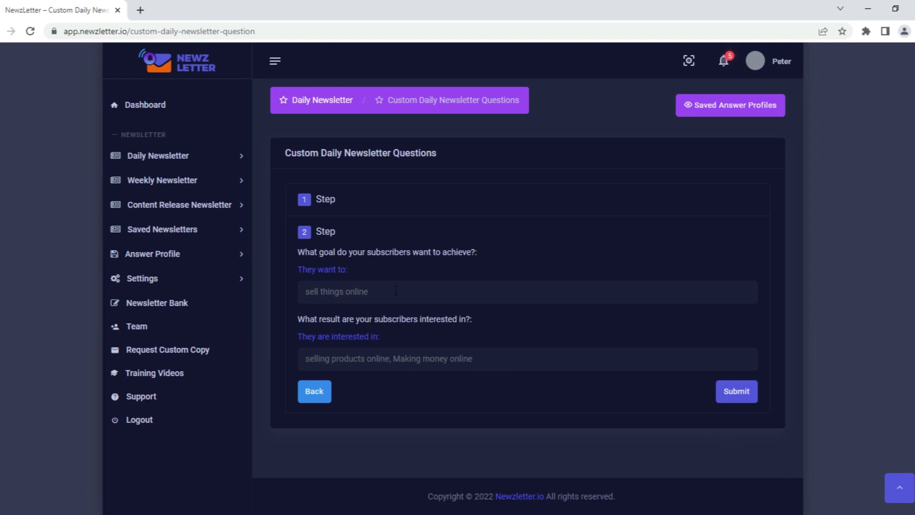
# Enter 'Sell things online' and 'Making Money' as subscriber goals and submit.
pyautogui.click(361, 291)
pyautogui.write('Sell thi')
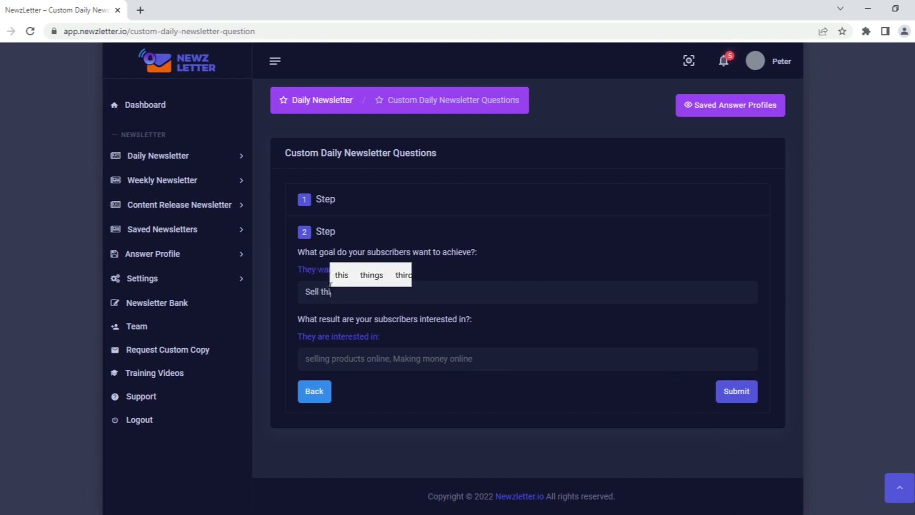
pyautogui.write('ngs online')
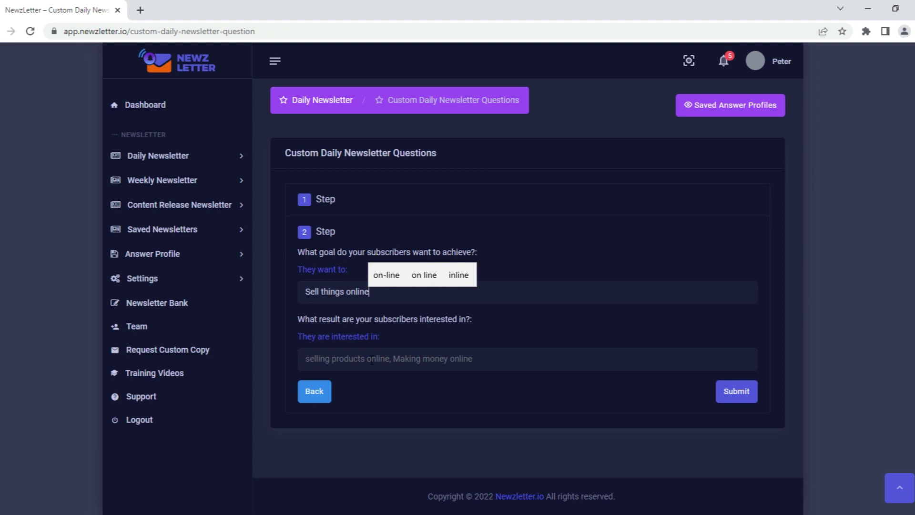
pyautogui.click(371, 358)
pyautogui.write('Making Money')
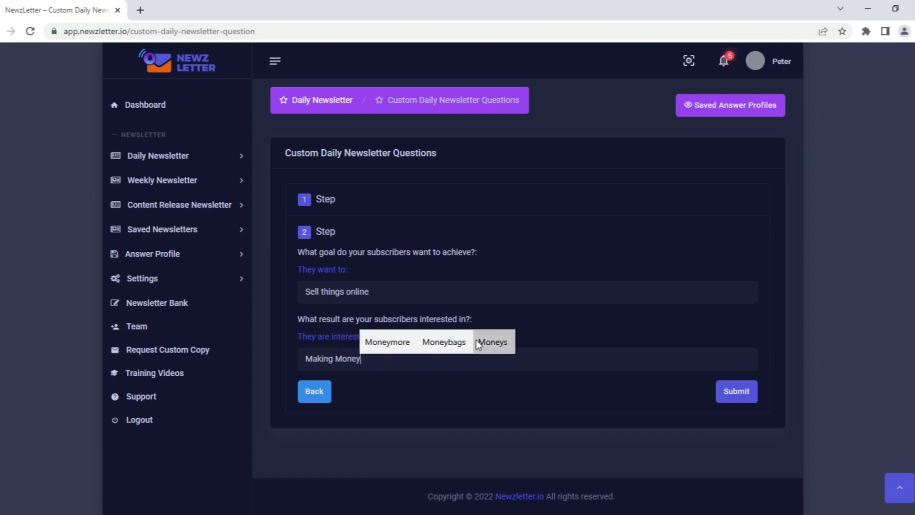
pyautogui.click(736, 390)
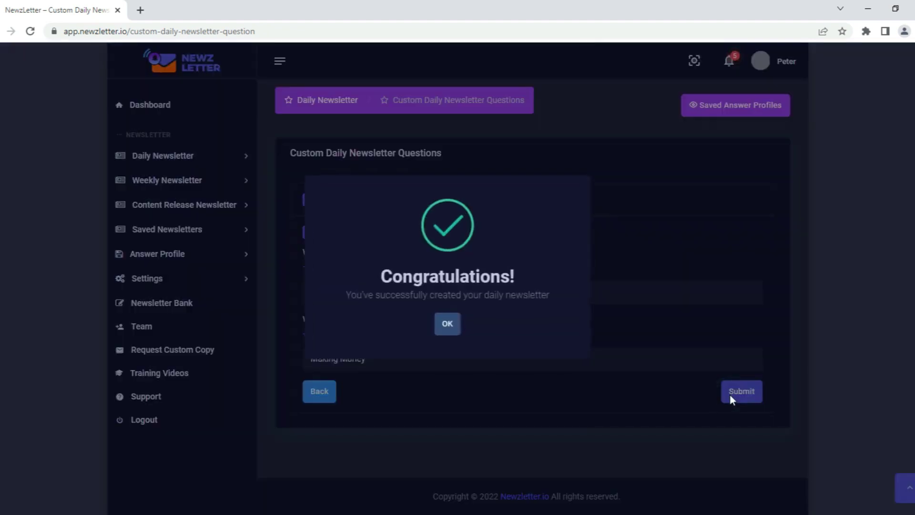
# Review the generated newsletter script and its alternative subject lines.
pyautogui.click(447, 323)
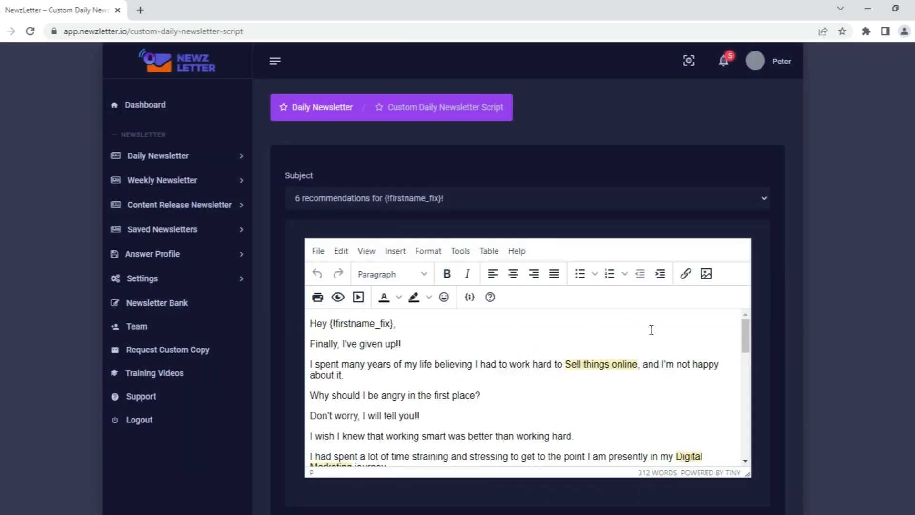
pyautogui.click(766, 199)
pyautogui.moveTo(744, 328); pyautogui.dragTo(755, 445)
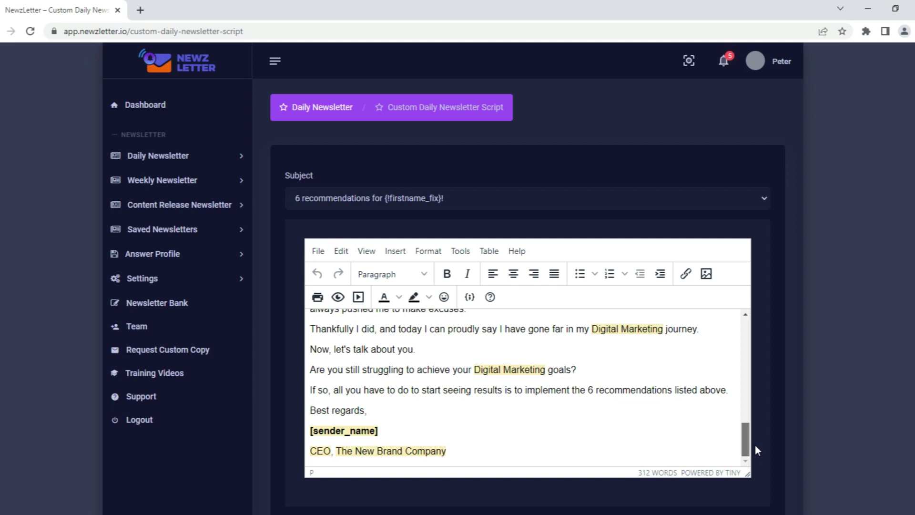
pyautogui.click(478, 449)
pyautogui.scroll(-1, 500, 358)
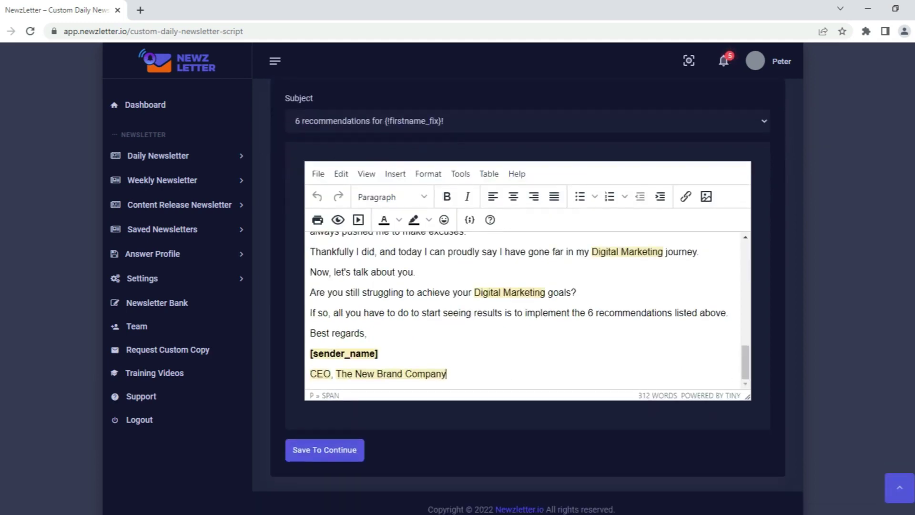
# Save the script, expand saved newsletters, and show the export destinations.
pyautogui.click(345, 448)
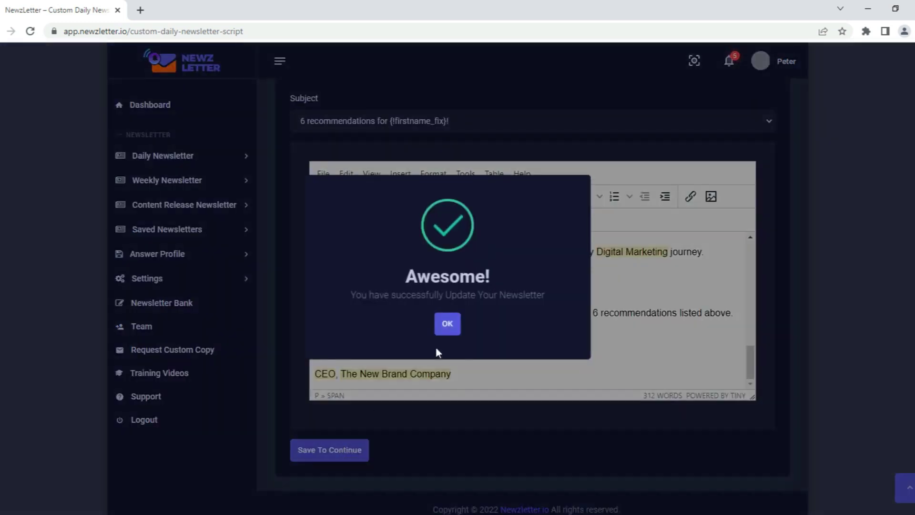
pyautogui.click(447, 323)
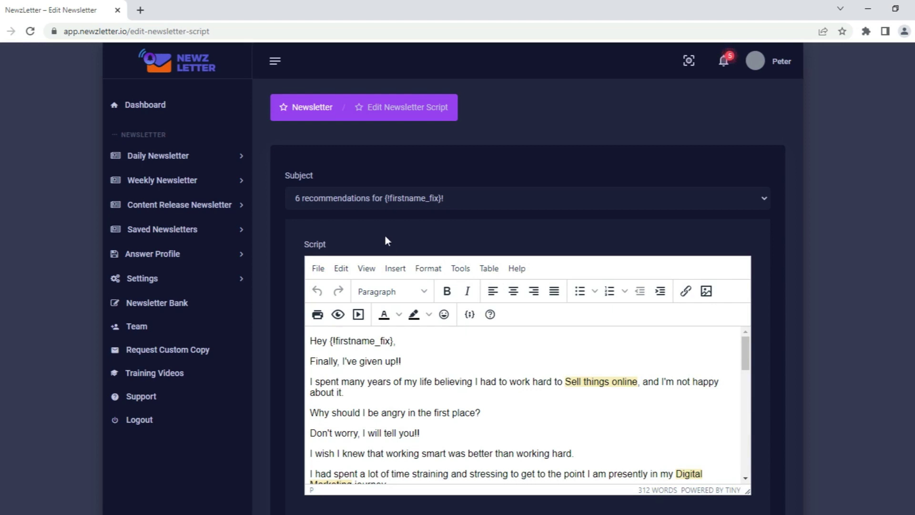
pyautogui.click(183, 231)
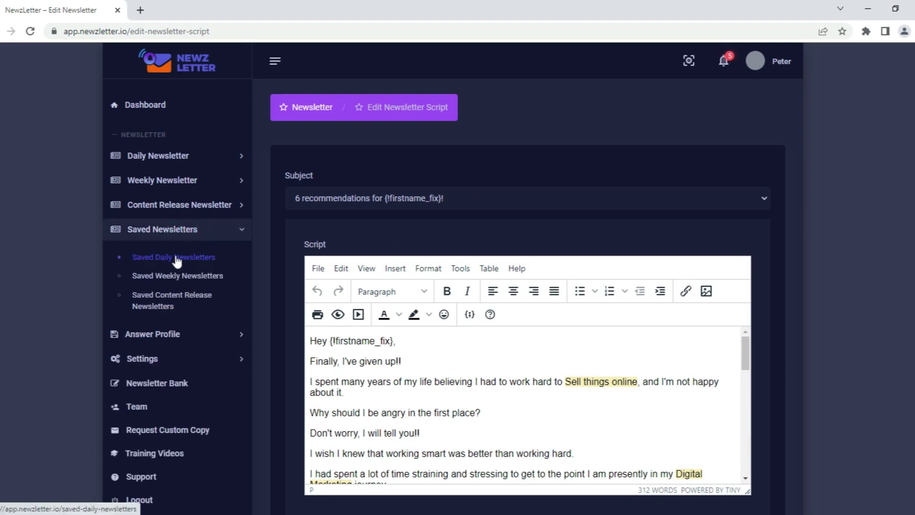
pyautogui.scroll(-3, 501, 343)
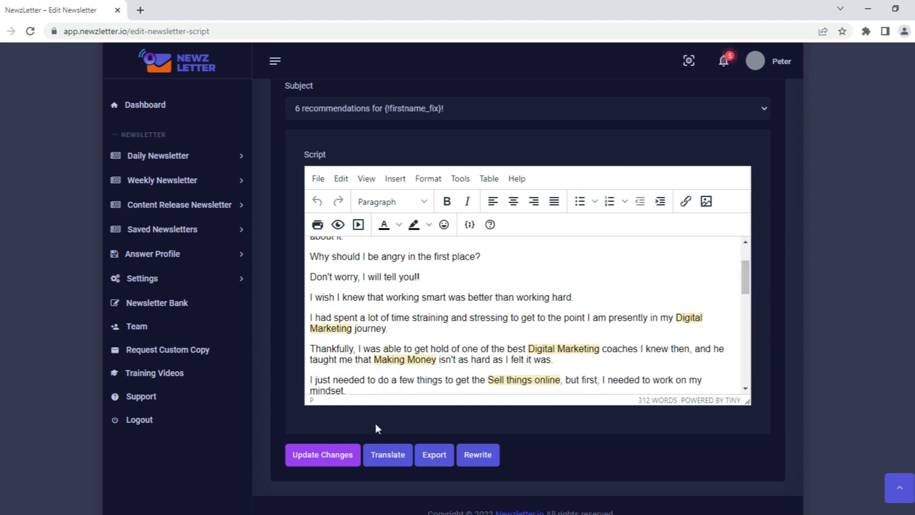
pyautogui.click(429, 455)
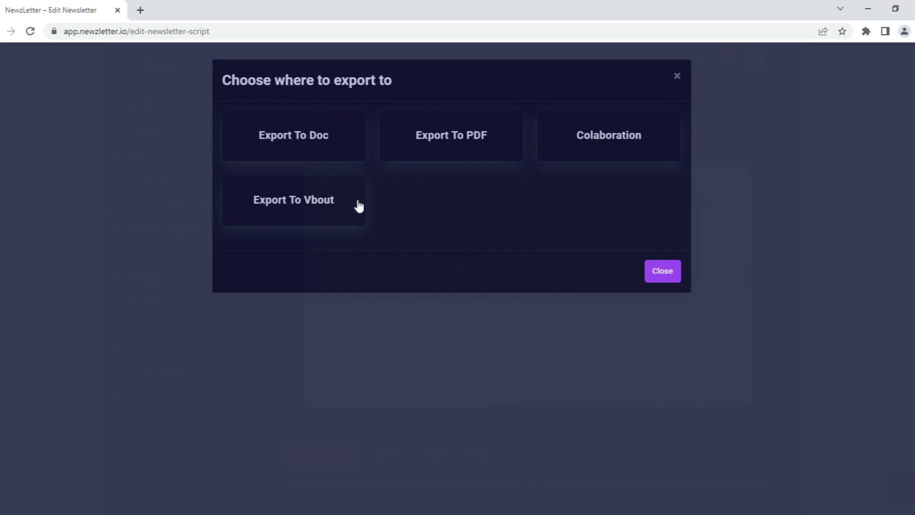
# Close the export choices, view the translation languages, and close the Translate dialog unchanged.
pyautogui.click(677, 76)
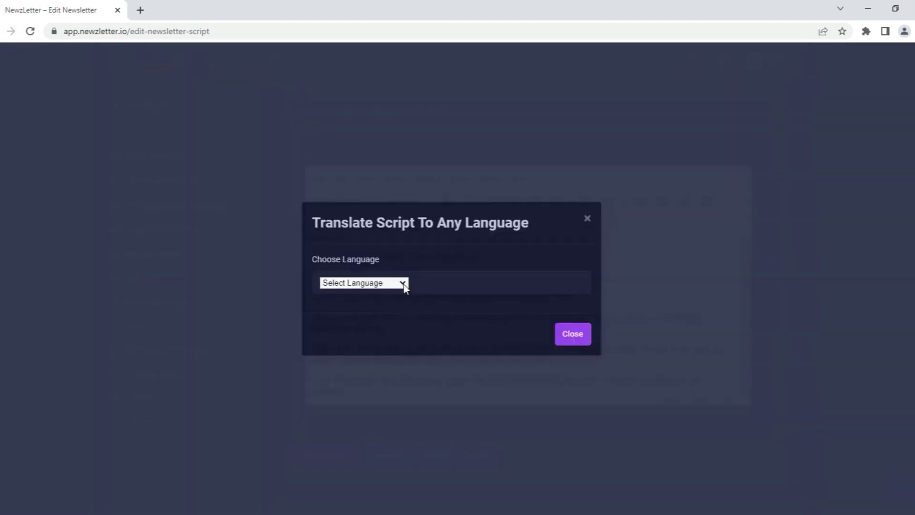
pyautogui.click(402, 285)
pyautogui.scroll(-5, 408, 309)
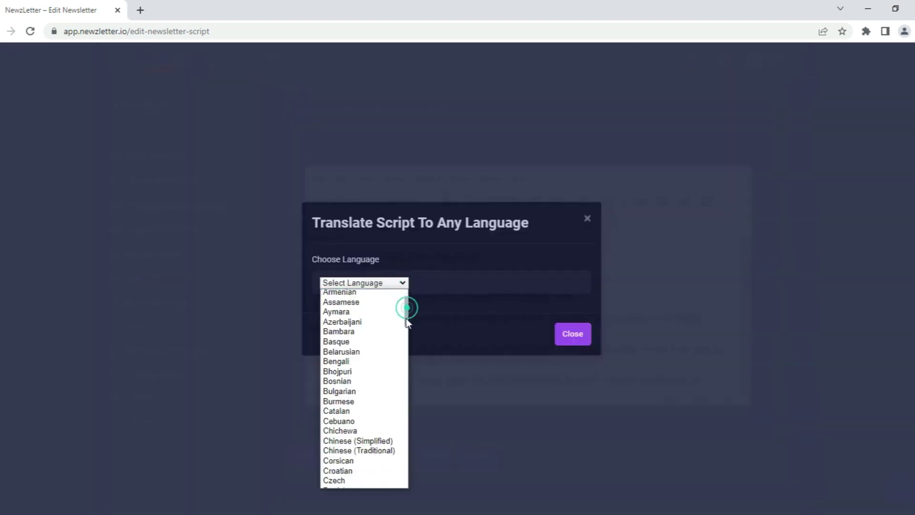
pyautogui.scroll(-5, 408, 315)
pyautogui.scroll(-5, 408, 315)
pyautogui.click(501, 343)
pyautogui.click(573, 336)
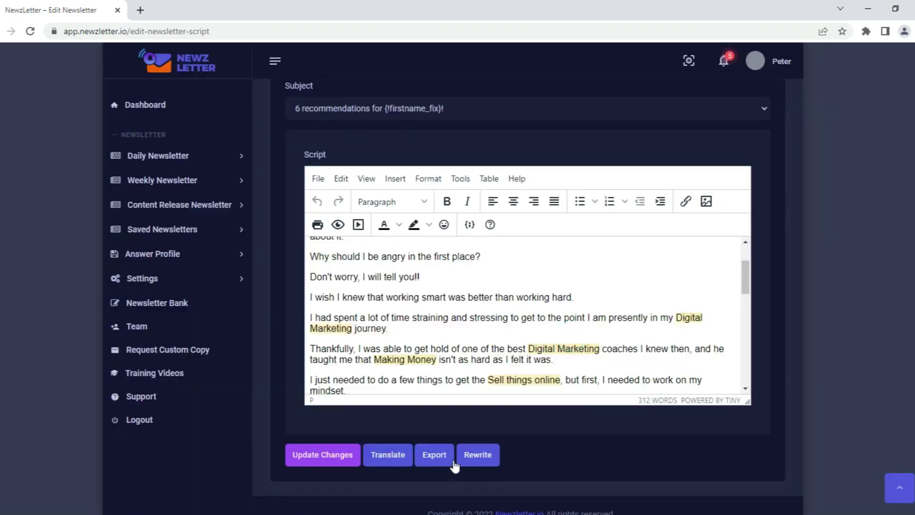
# Open the AI rewrite tool, then select a section of the newsletter script.
pyautogui.click(478, 455)
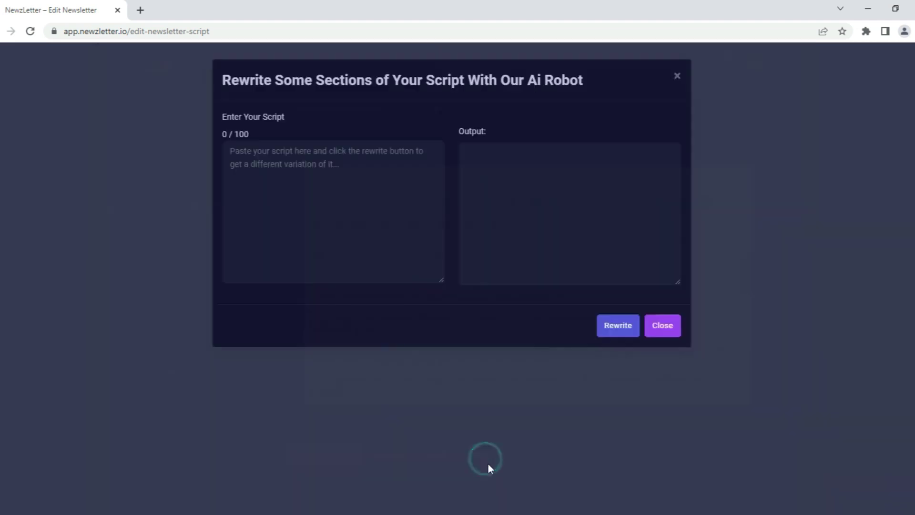
pyautogui.click(411, 196)
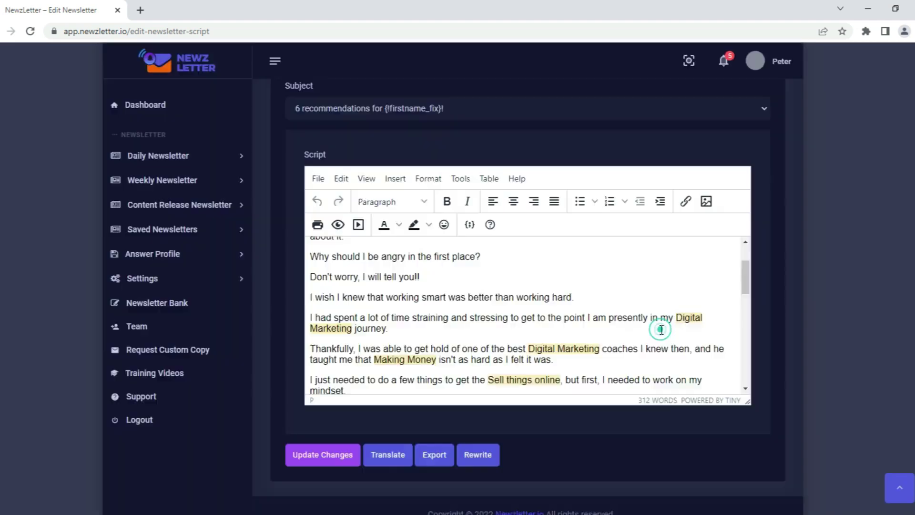
pyautogui.moveTo(332, 297); pyautogui.dragTo(321, 277)
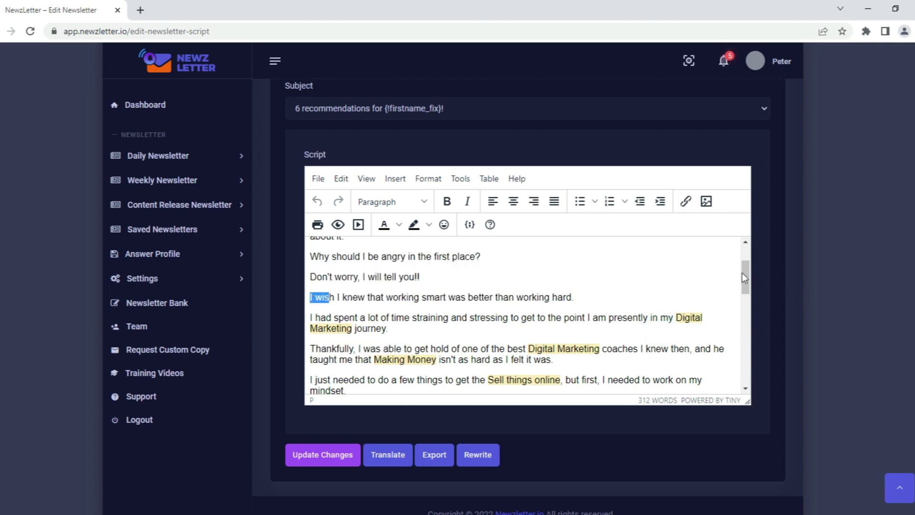
pyautogui.moveTo(744, 277)
pyautogui.mouseDown()
pyautogui.moveTo(741, 258)
pyautogui.moveTo(744, 267)
pyautogui.mouseUp()
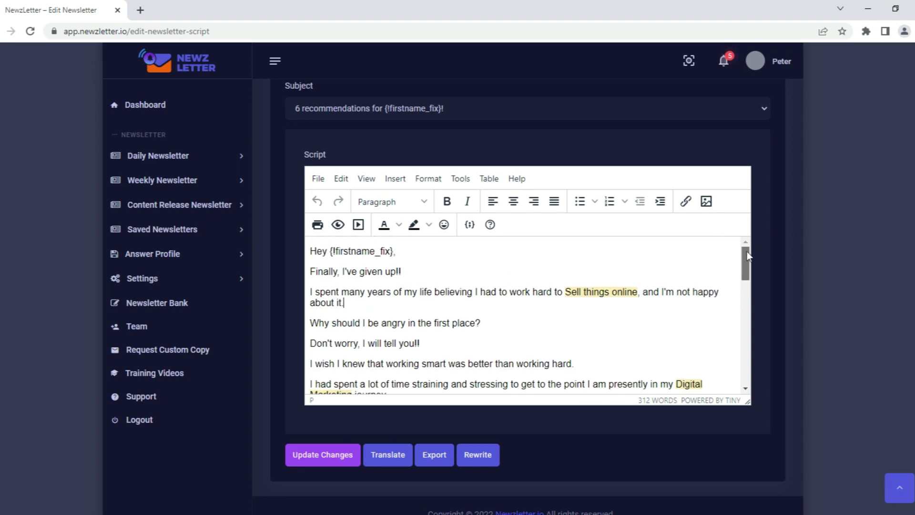
pyautogui.scroll(1, 334, 257)
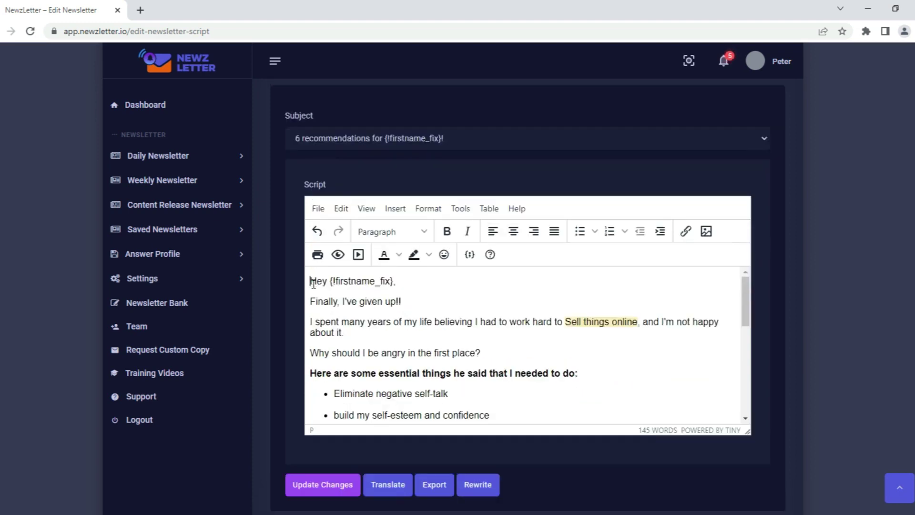
pyautogui.moveTo(309, 281); pyautogui.dragTo(589, 323)
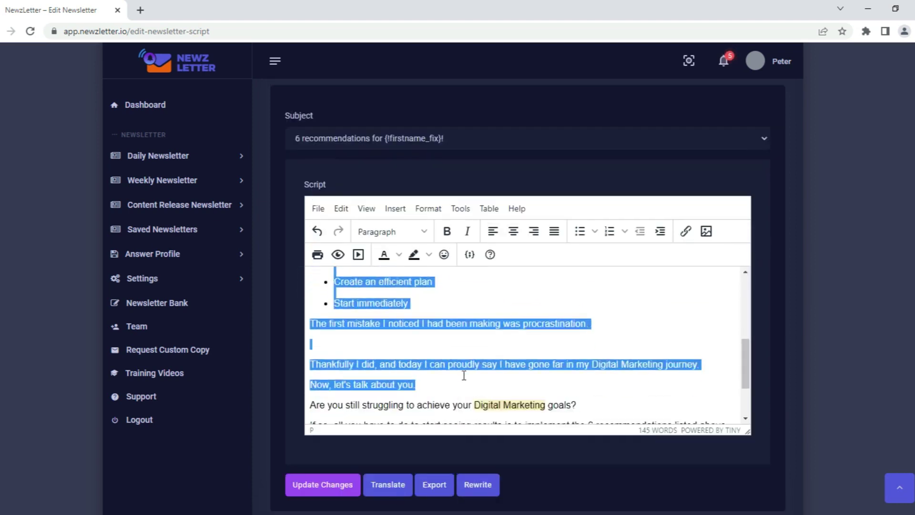
# Copy the script's opening and paste it into the AI rewrite tool.
pyautogui.click(341, 207)
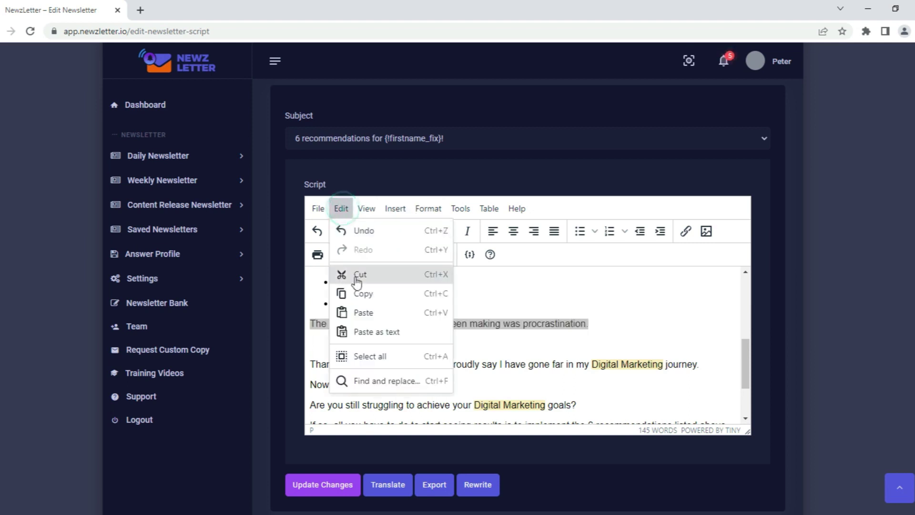
pyautogui.click(353, 291)
pyautogui.click(458, 384)
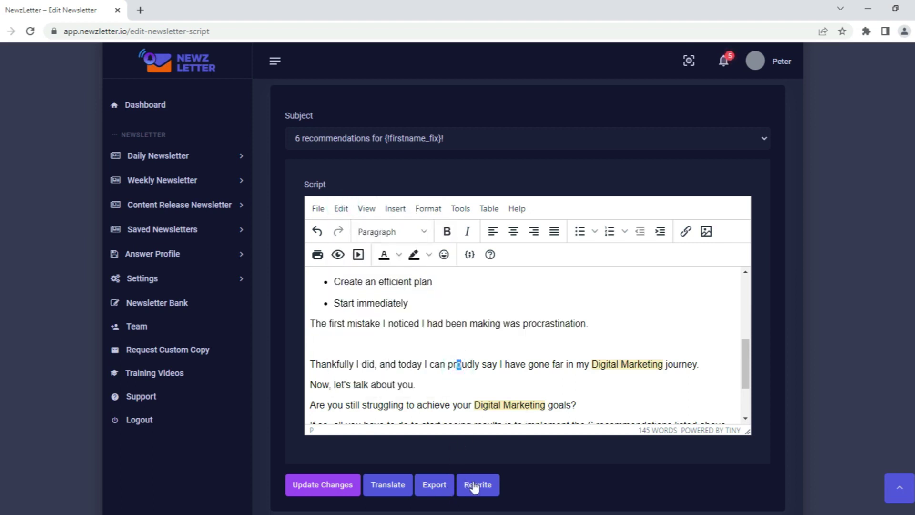
pyautogui.click(477, 484)
pyautogui.click(332, 211)
pyautogui.rightClick(276, 159)
pyautogui.click(323, 254)
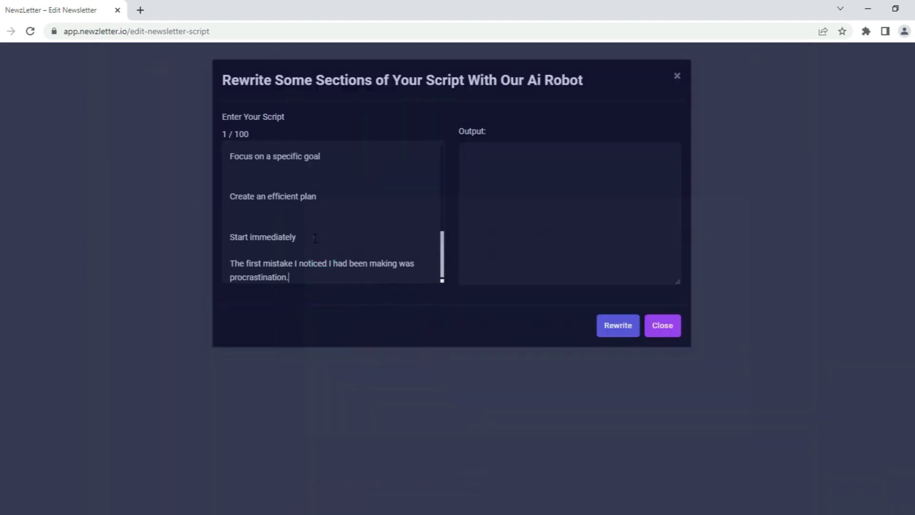
pyautogui.click(298, 237)
# Generate and copy the AI rewrite, then select the original opening in the editor.
pyautogui.click(618, 326)
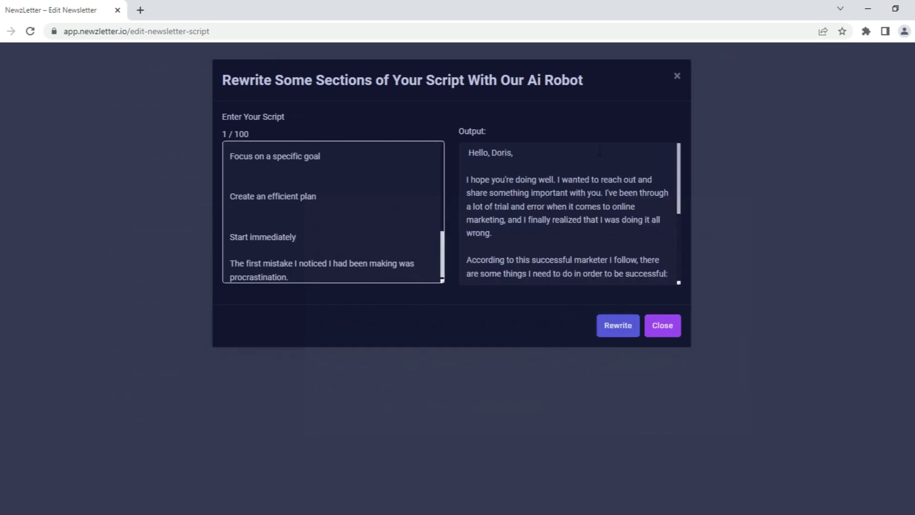
pyautogui.click(555, 150)
pyautogui.click(486, 206)
pyautogui.hotkey('ctrl', 'a')
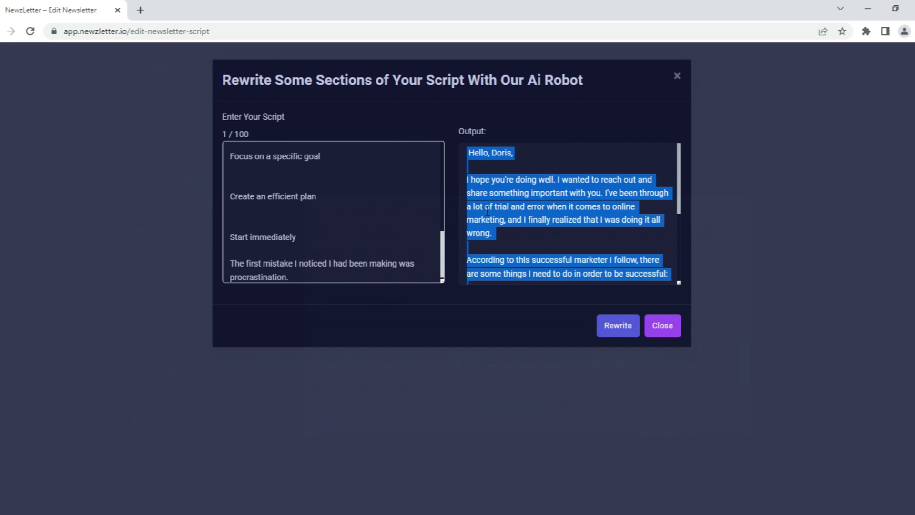
pyautogui.hotkey('ctrl', 'c')
pyautogui.click(677, 76)
pyautogui.moveTo(729, 345); pyautogui.dragTo(307, 307)
# Paste the rewritten opening over the original and update the 113-word script.
pyautogui.hotkey('ctrl', 'v')
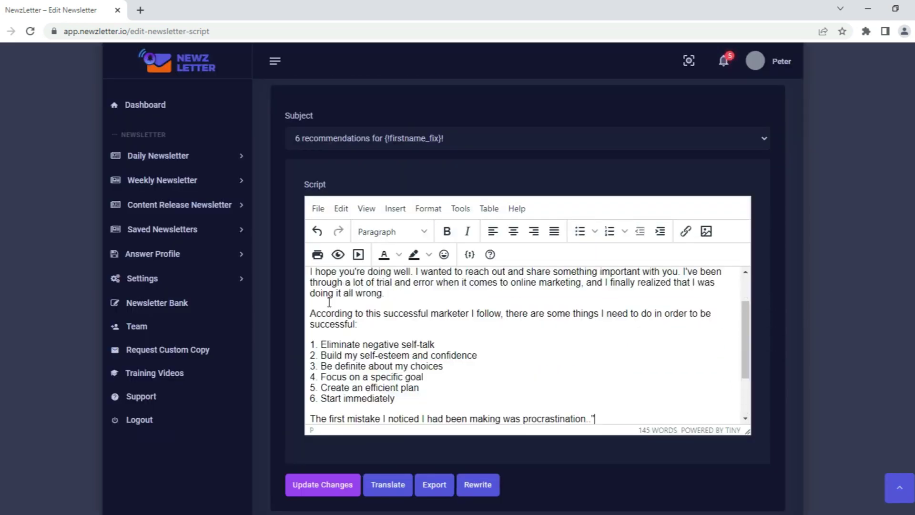
pyautogui.scroll(-2, 529, 343)
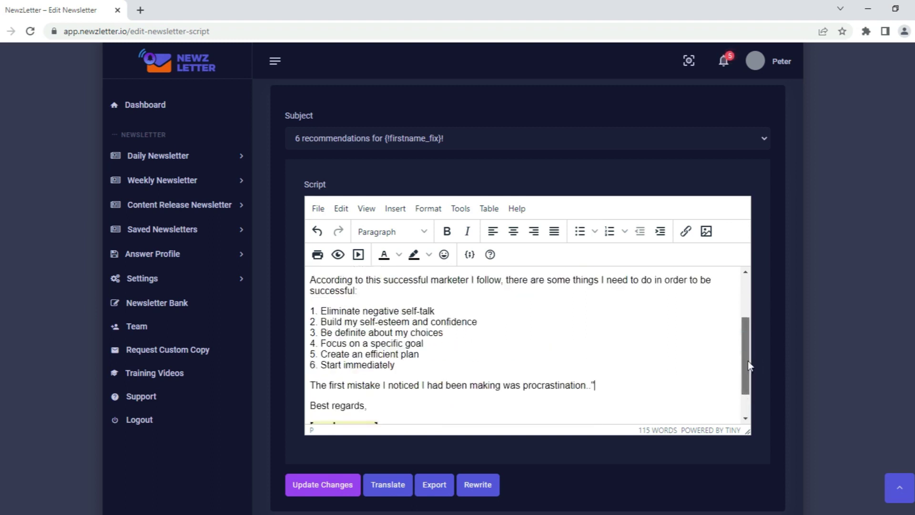
pyautogui.scroll(6, 529, 343)
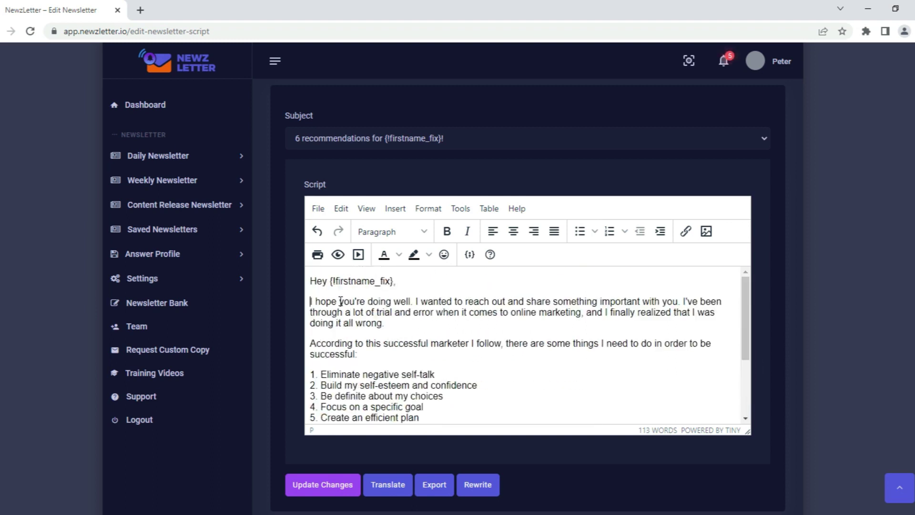
pyautogui.click(323, 484)
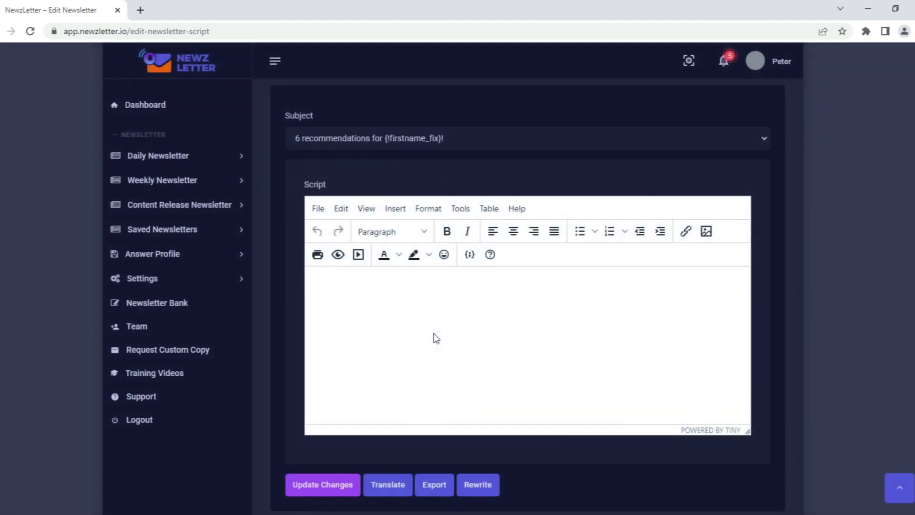
# Expand the Weekly and Content Release newsletter sections in the sidebar.
pyautogui.click(211, 185)
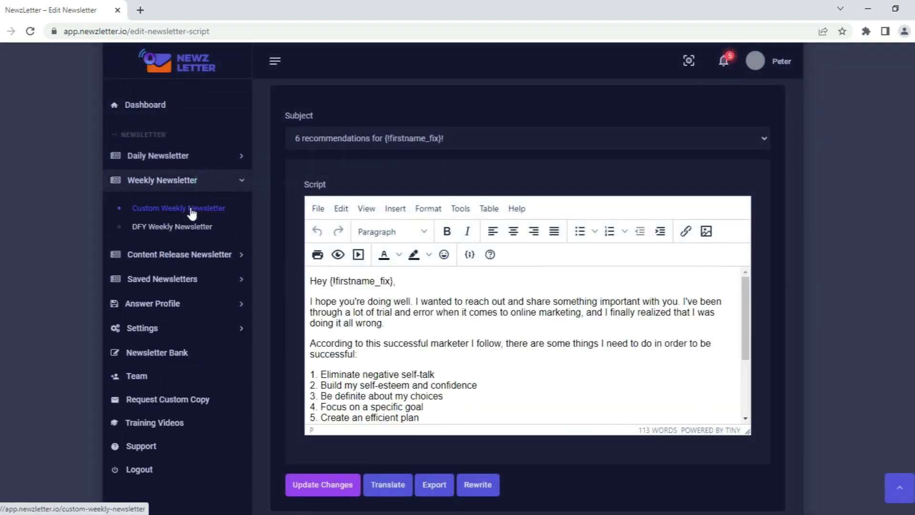
pyautogui.click(175, 256)
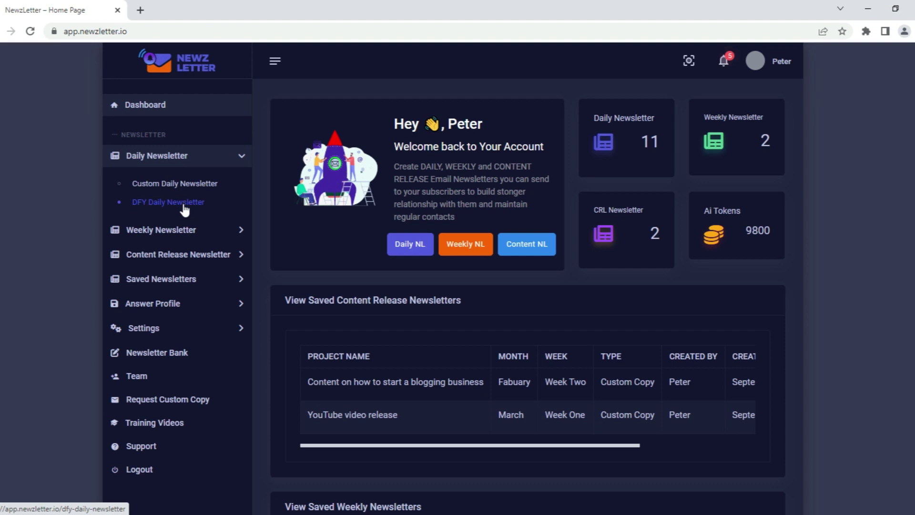
# Pick the done-for-you newsletter for January, Week Four, Day Four and get started.
pyautogui.click(175, 202)
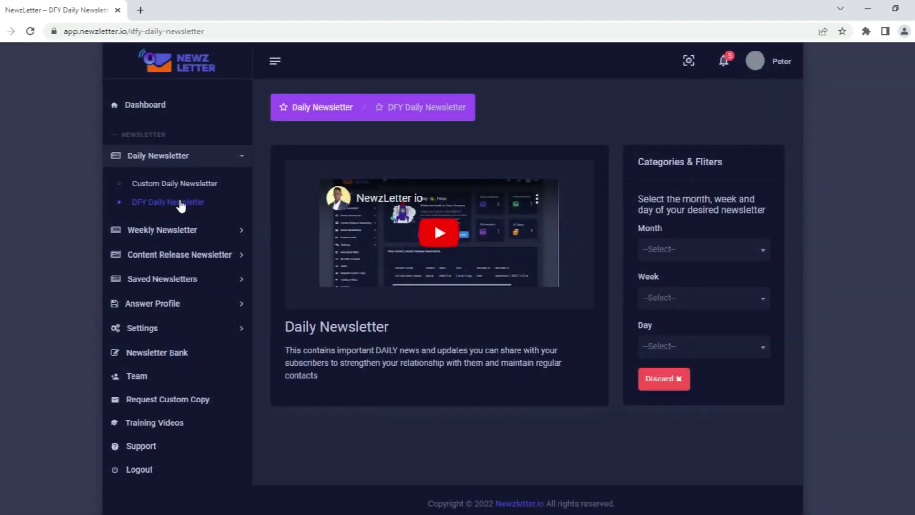
pyautogui.click(701, 249)
pyautogui.click(669, 315)
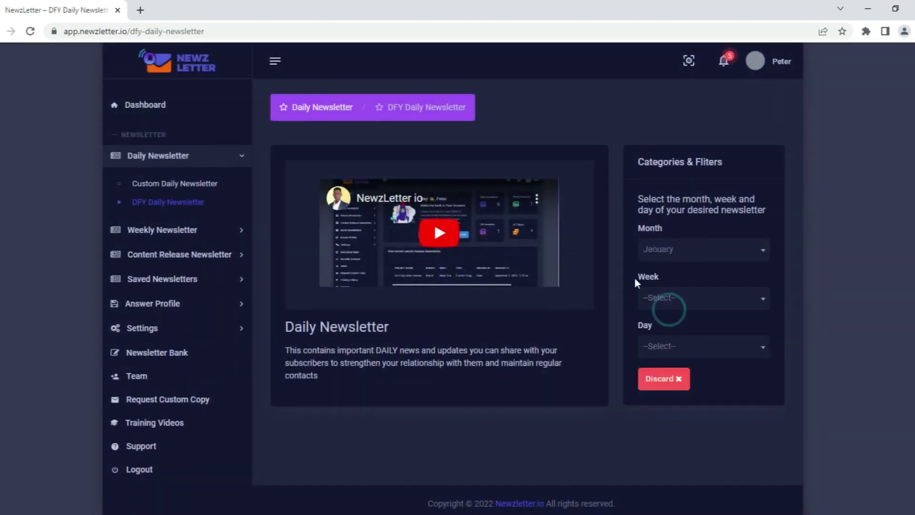
pyautogui.click(672, 299)
pyautogui.click(675, 422)
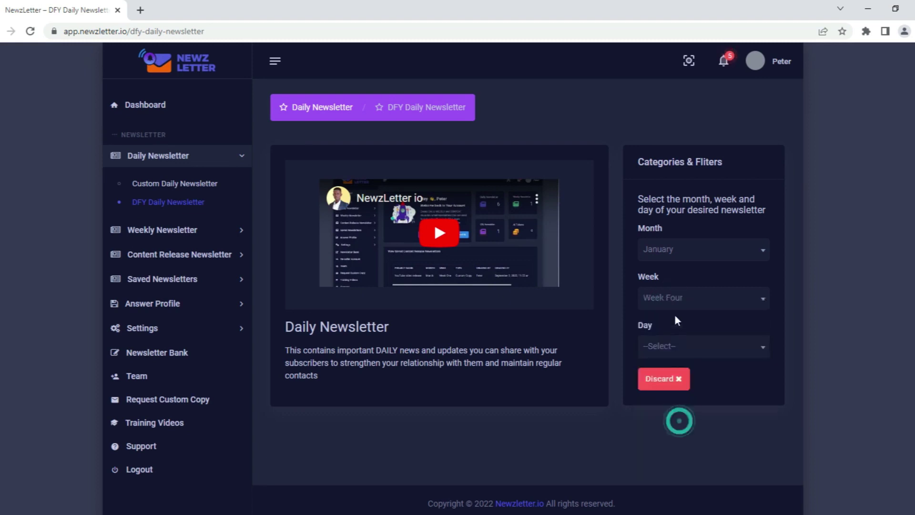
pyautogui.click(690, 347)
pyautogui.click(664, 430)
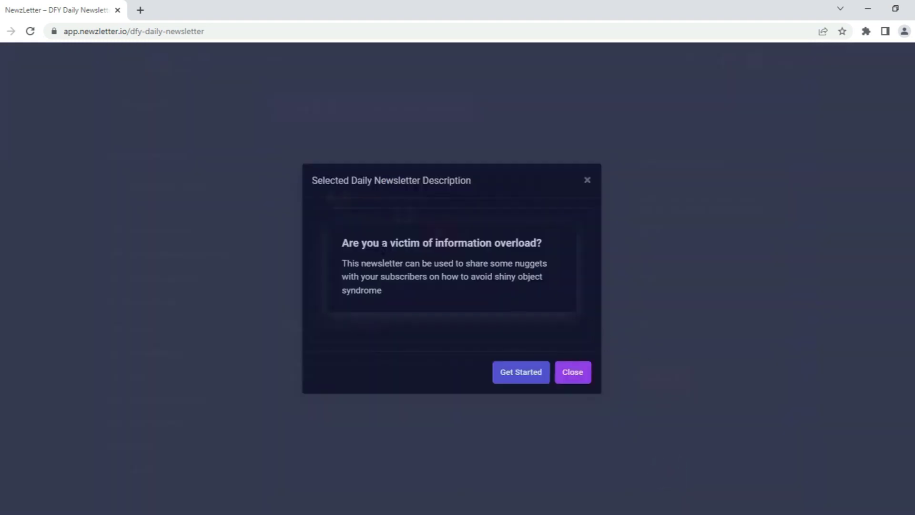
pyautogui.click(521, 372)
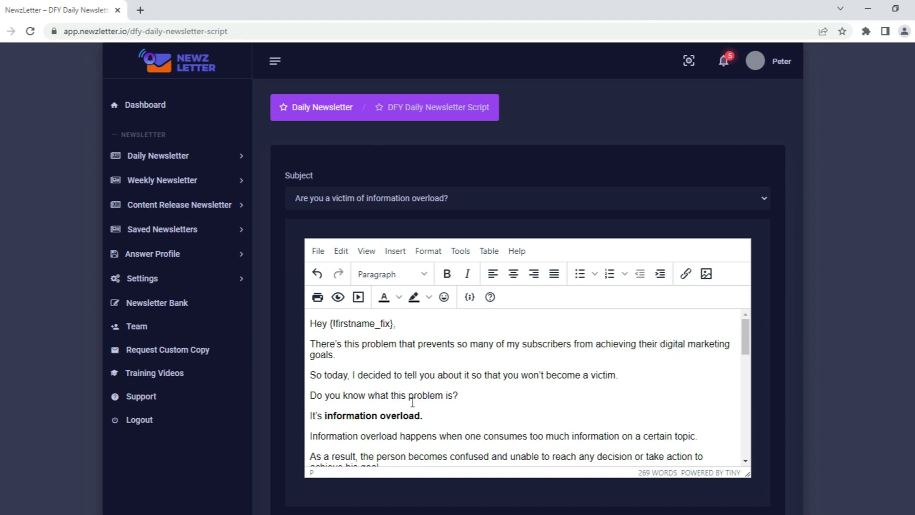
pyautogui.scroll(-5, 429, 393)
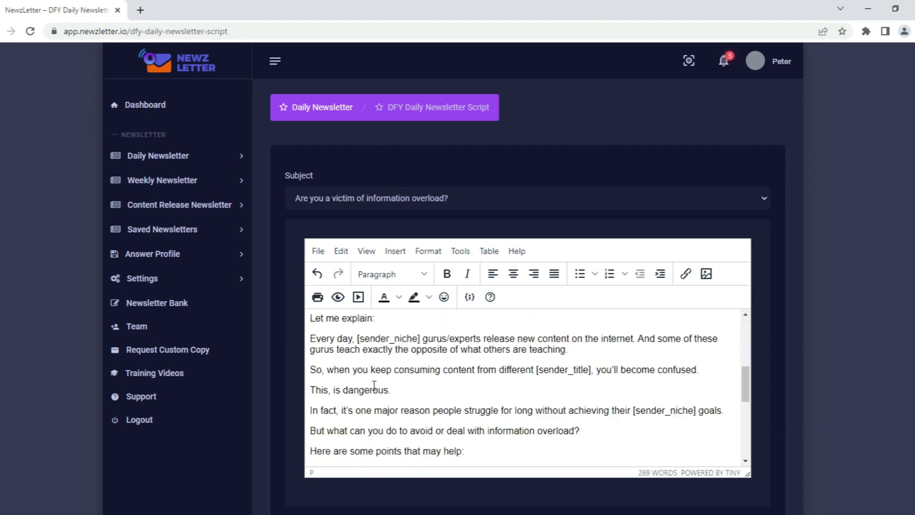
pyautogui.scroll(-5, 394, 390)
pyautogui.scroll(-4, 373, 390)
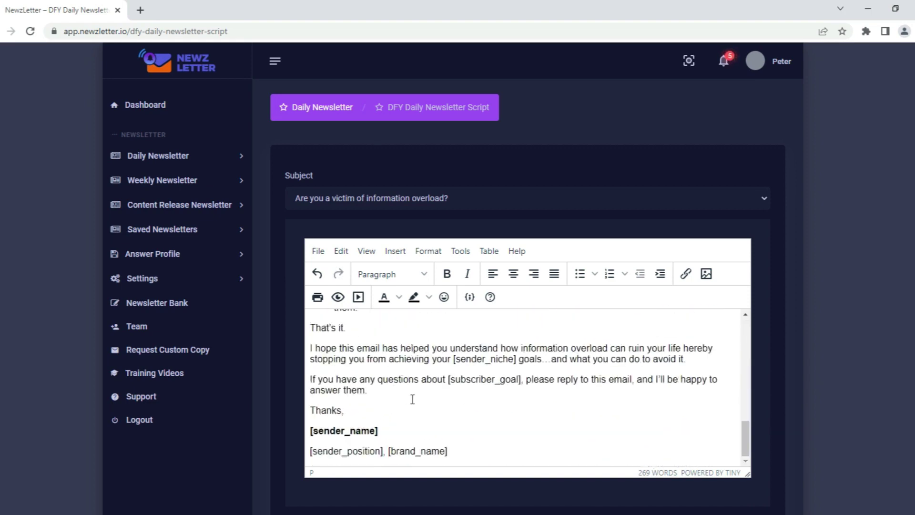
pyautogui.scroll(-3, 500, 322)
pyautogui.scroll(-2, 429, 357)
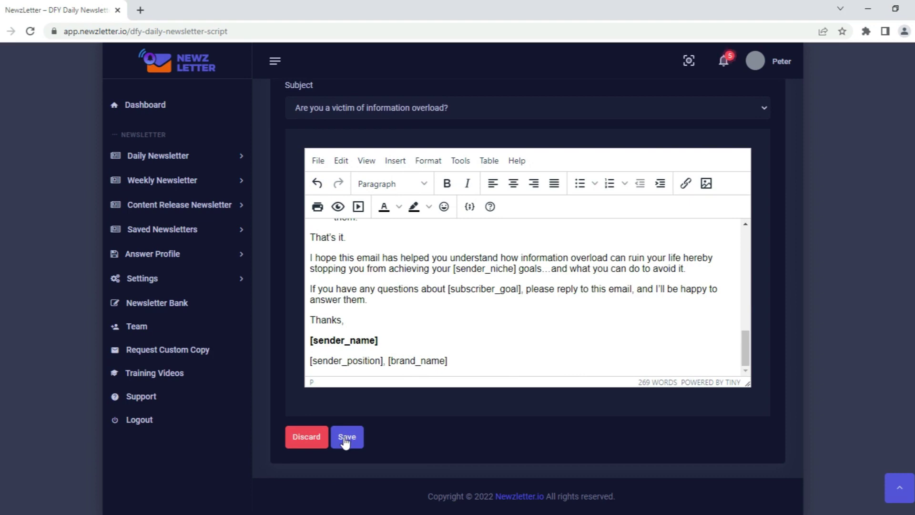
# Save the information overload newsletter and acknowledge both confirmations to open the editor.
pyautogui.click(345, 438)
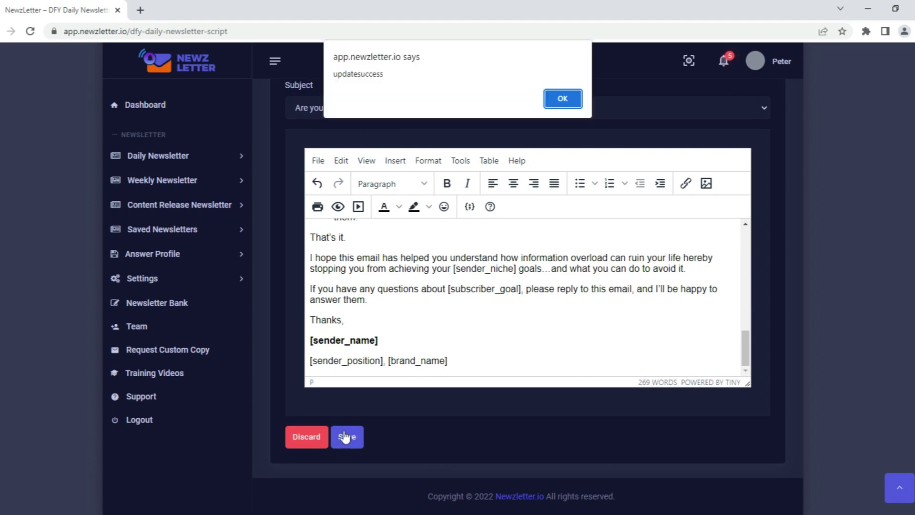
pyautogui.click(559, 98)
pyautogui.click(446, 323)
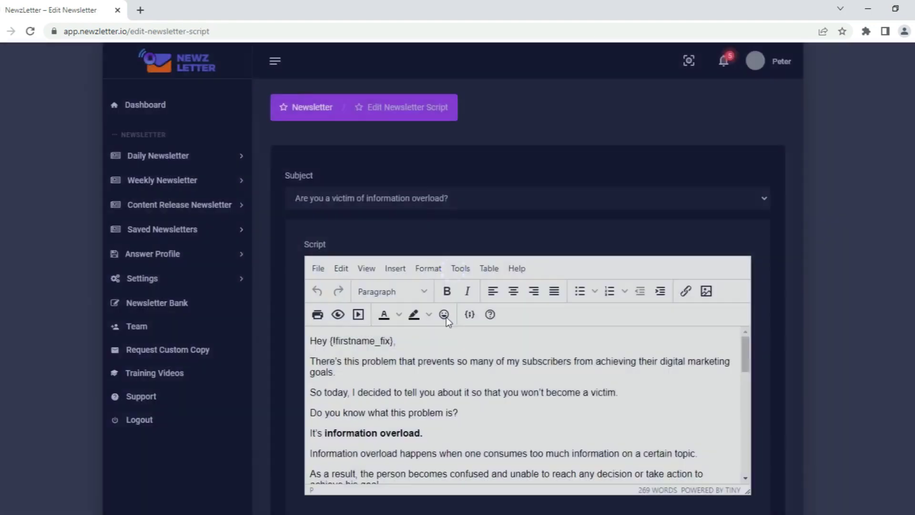
pyautogui.click(388, 483)
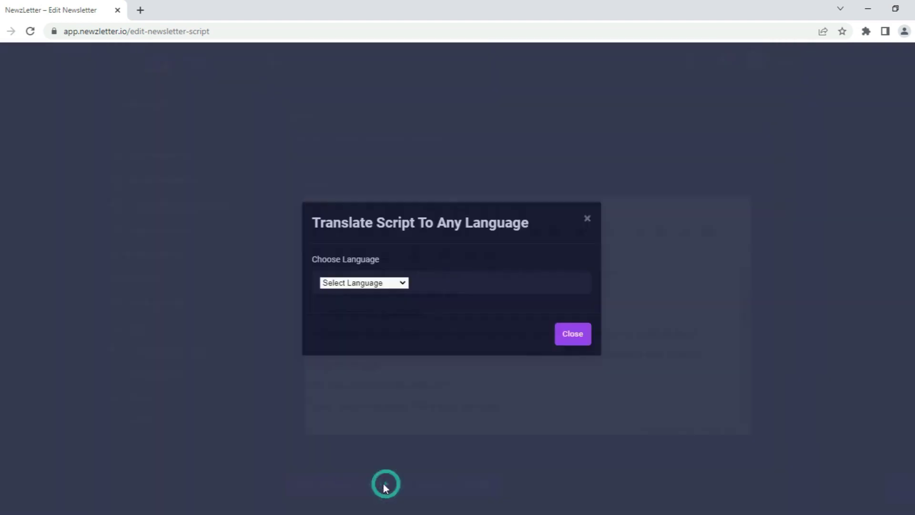
pyautogui.click(363, 282)
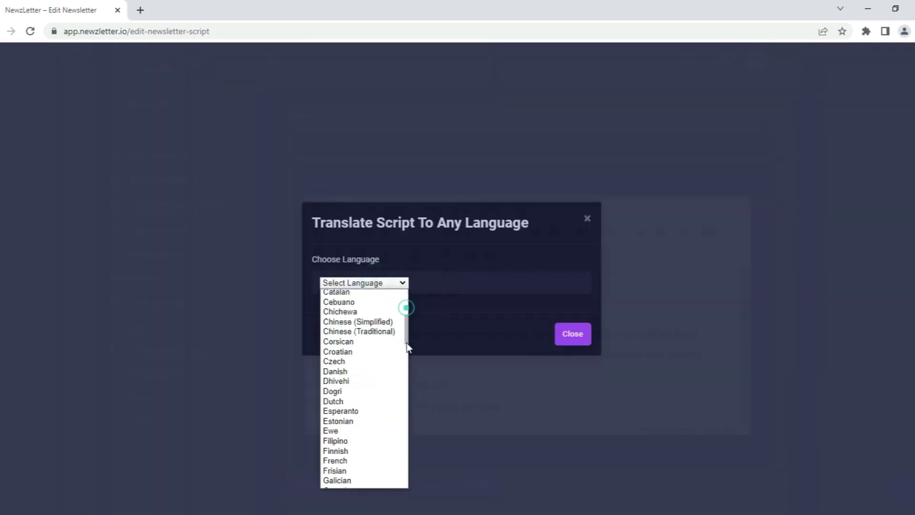
pyautogui.moveTo(406, 315)
pyautogui.mouseDown()
pyautogui.moveTo(406, 413)
pyautogui.moveTo(406, 308)
pyautogui.mouseUp()
pyautogui.click(573, 333)
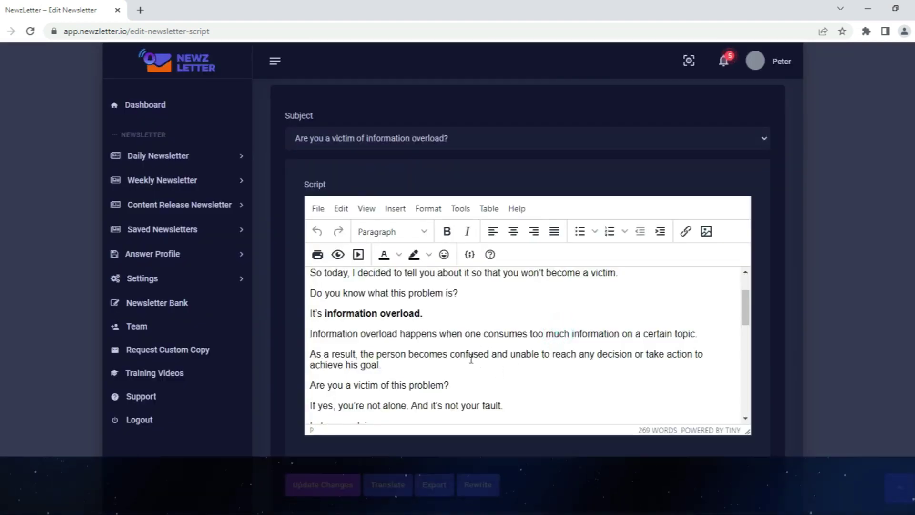